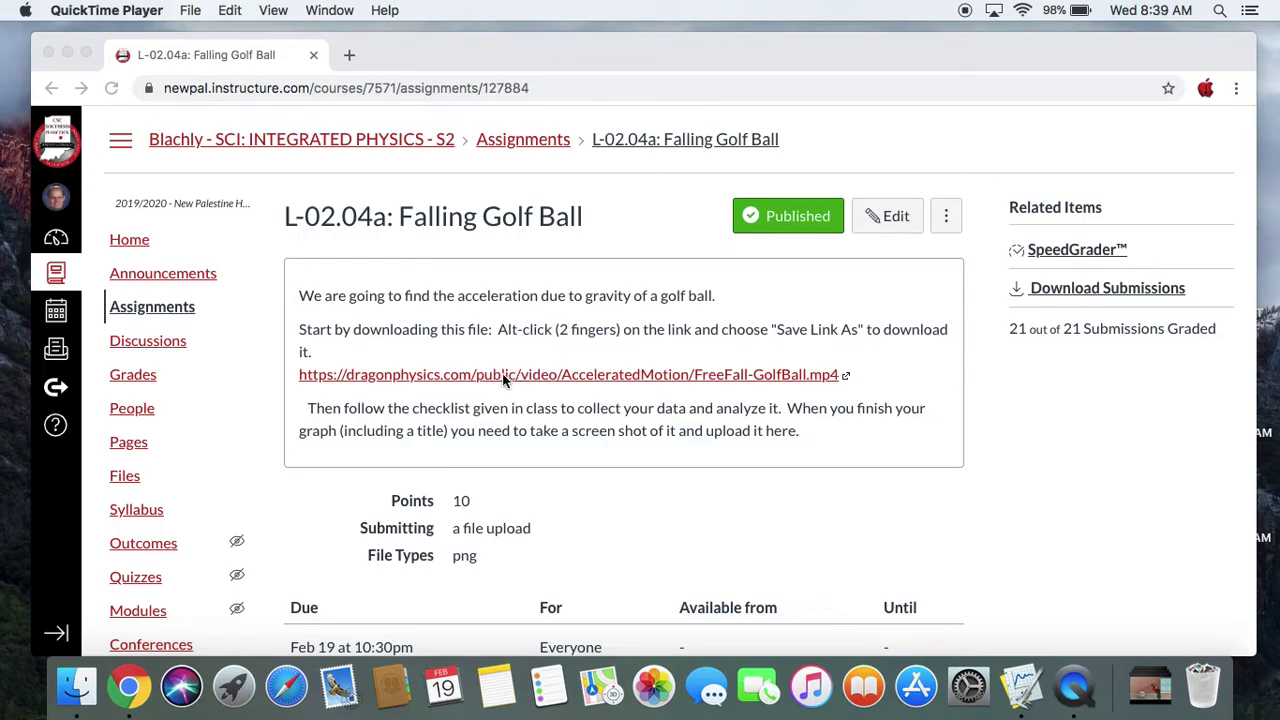
# Preview the golf-ball video link from the Canvas assignment a few times
pyautogui.click(503, 376)
pyautogui.rightClick(505, 379)
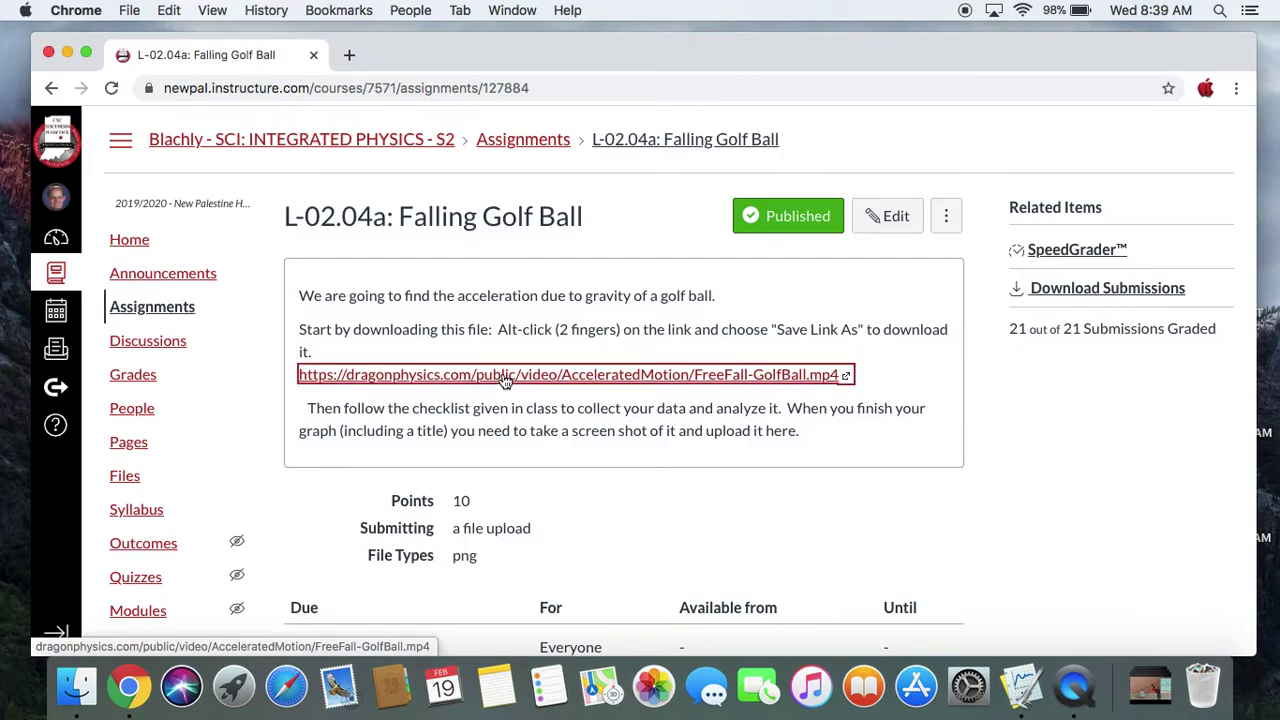
pyautogui.click(505, 380)
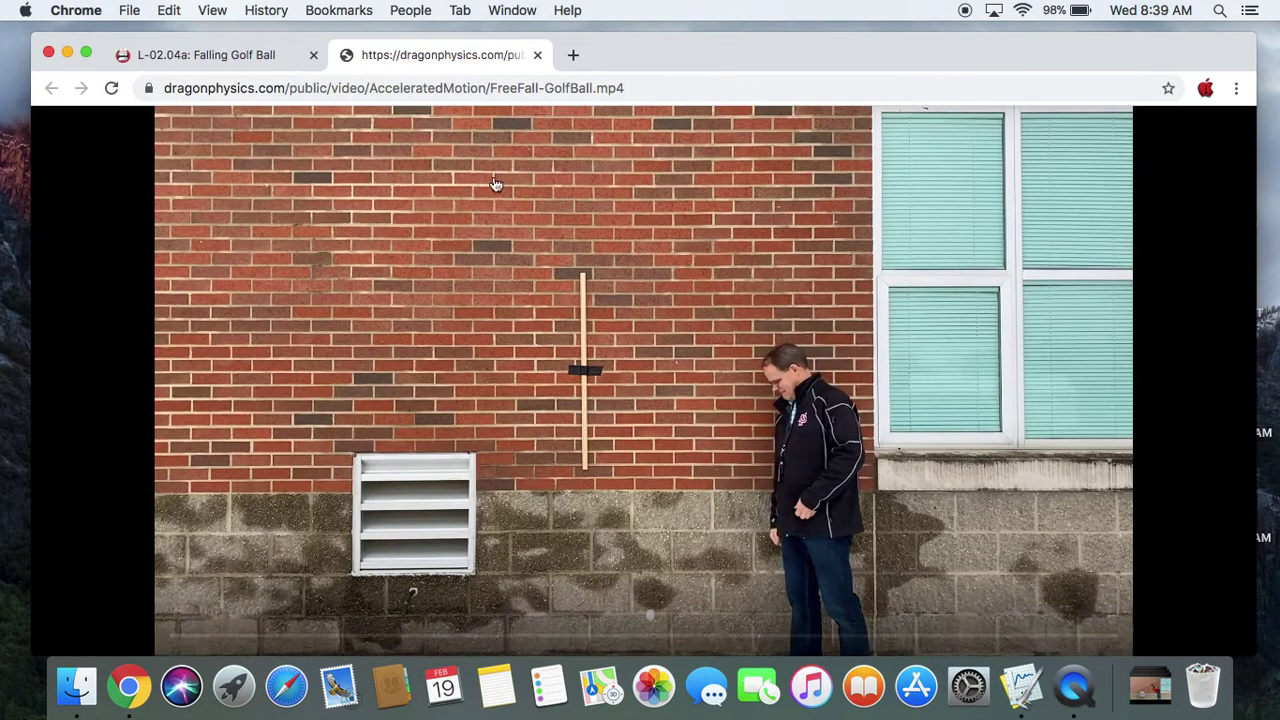
pyautogui.click(537, 55)
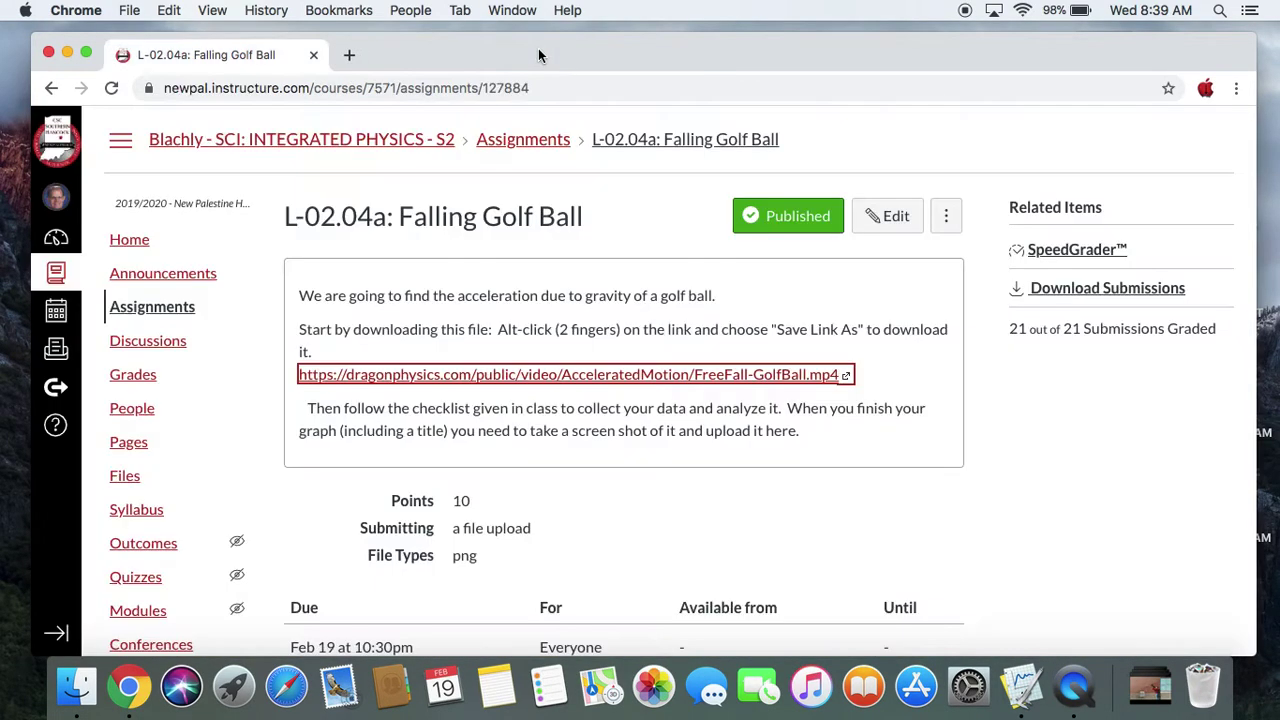
pyautogui.click(491, 379)
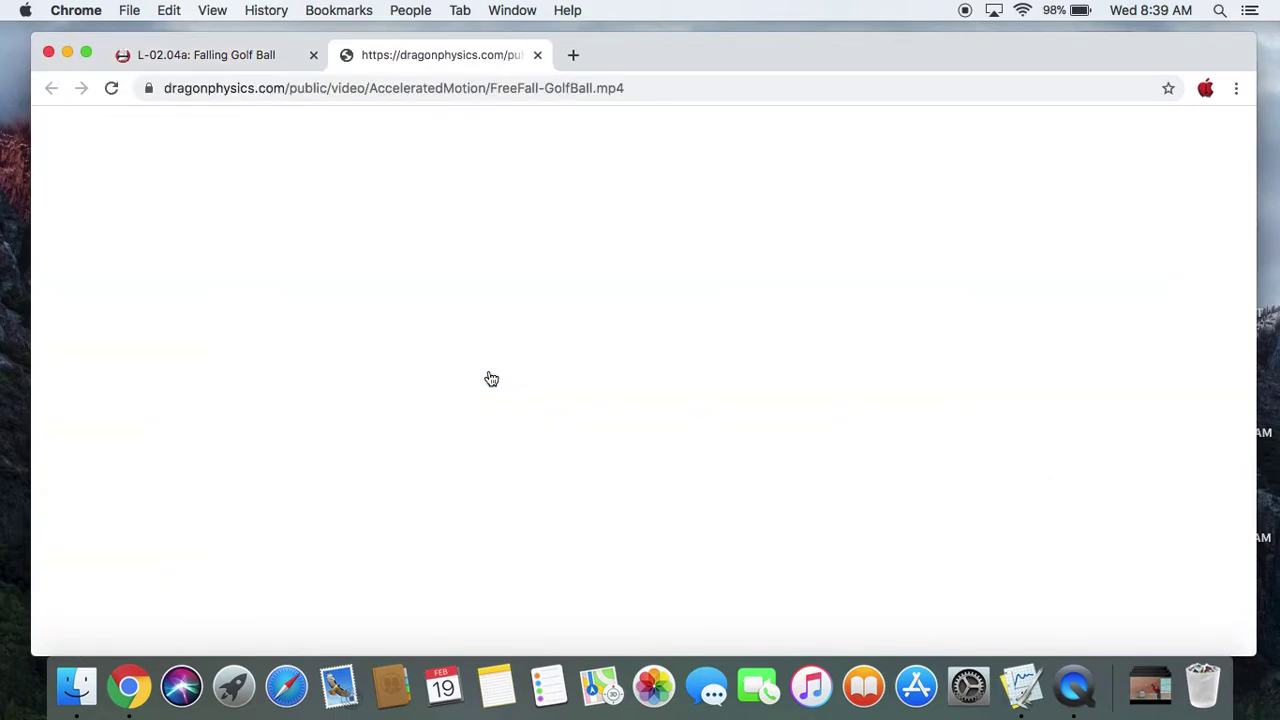
pyautogui.click(538, 56)
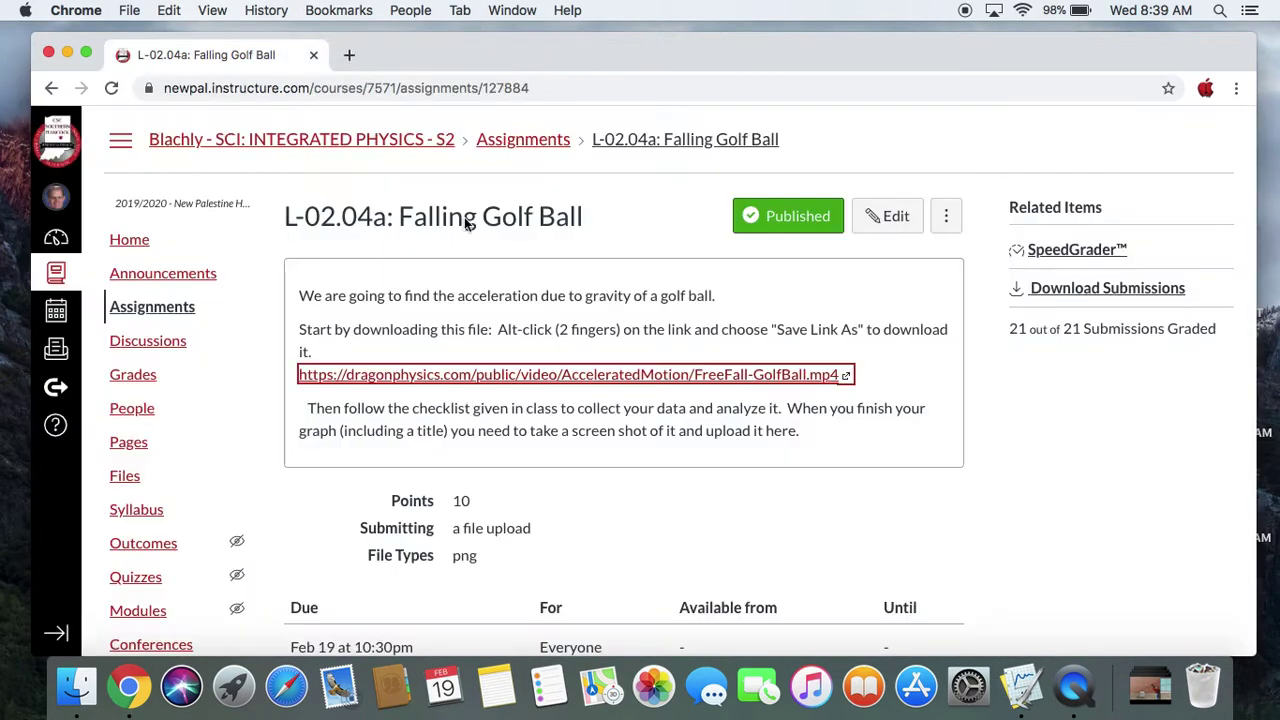
pyautogui.click(422, 385)
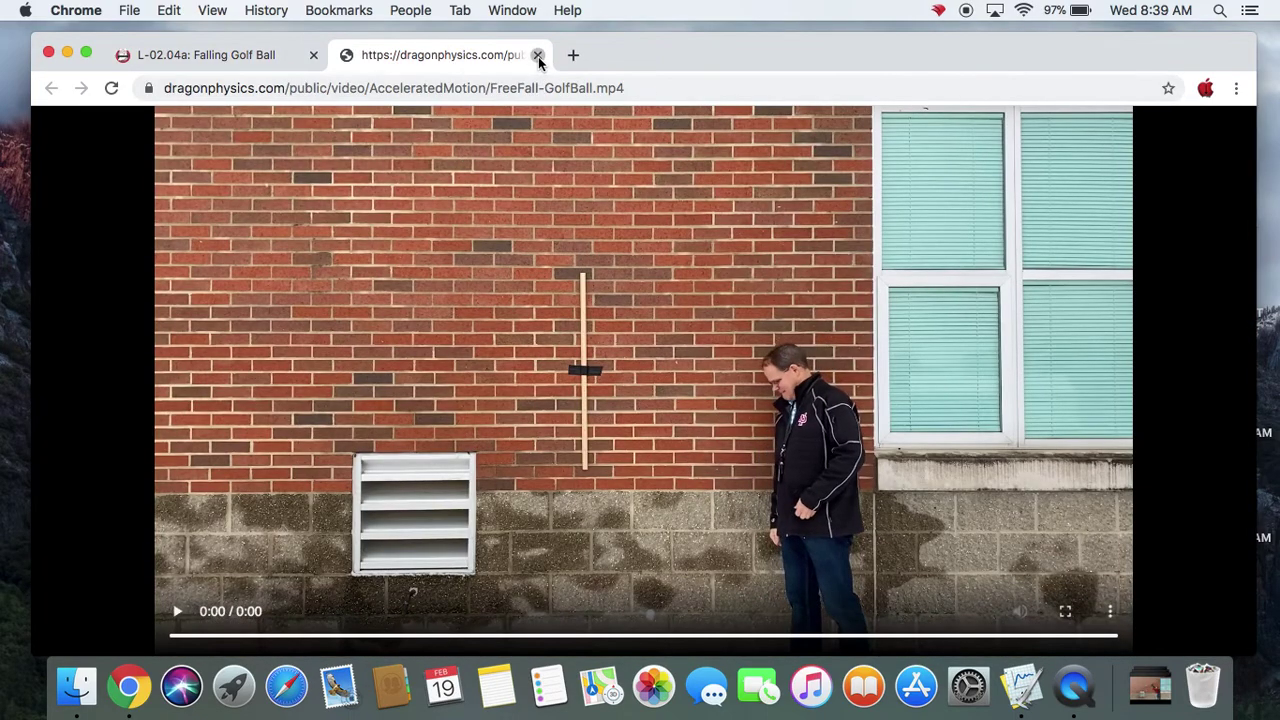
pyautogui.click(538, 56)
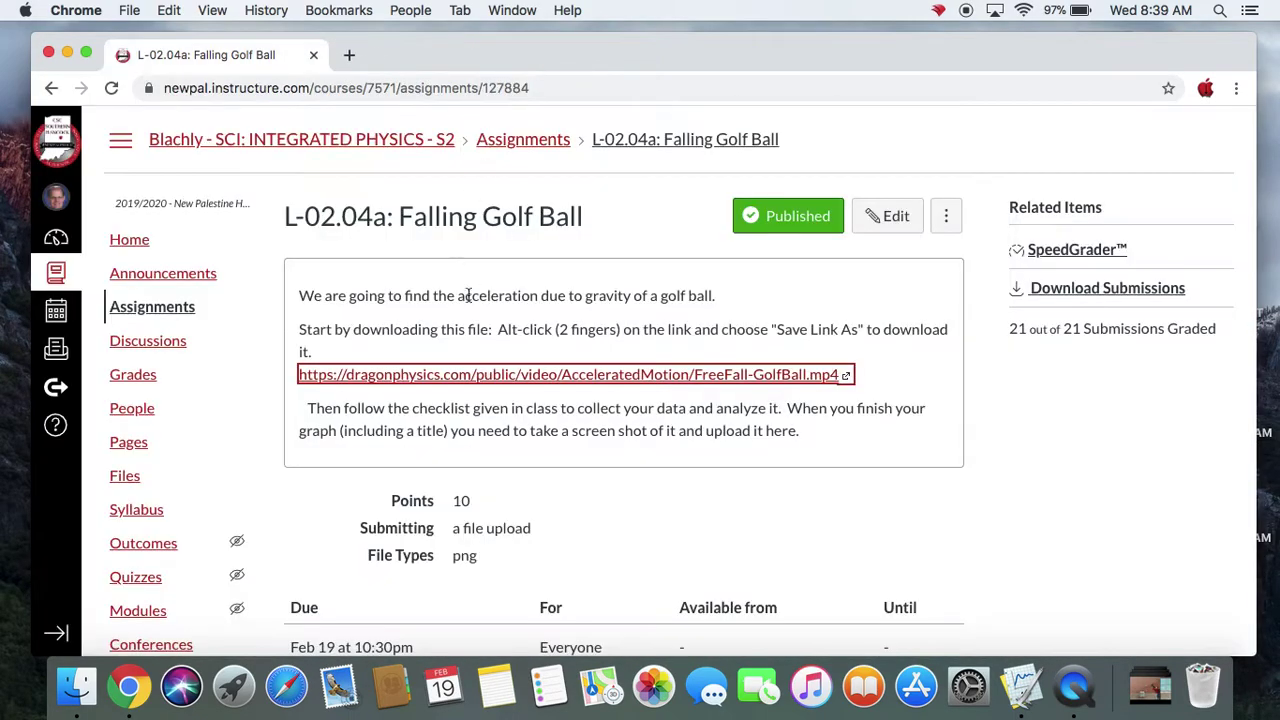
# Save the linked FreeFall-GolfBall.mp4 video to Downloads
pyautogui.keyDown('alt'); pyautogui.click(440, 376); pyautogui.keyUp('alt')
pyautogui.rightClick(460, 374)
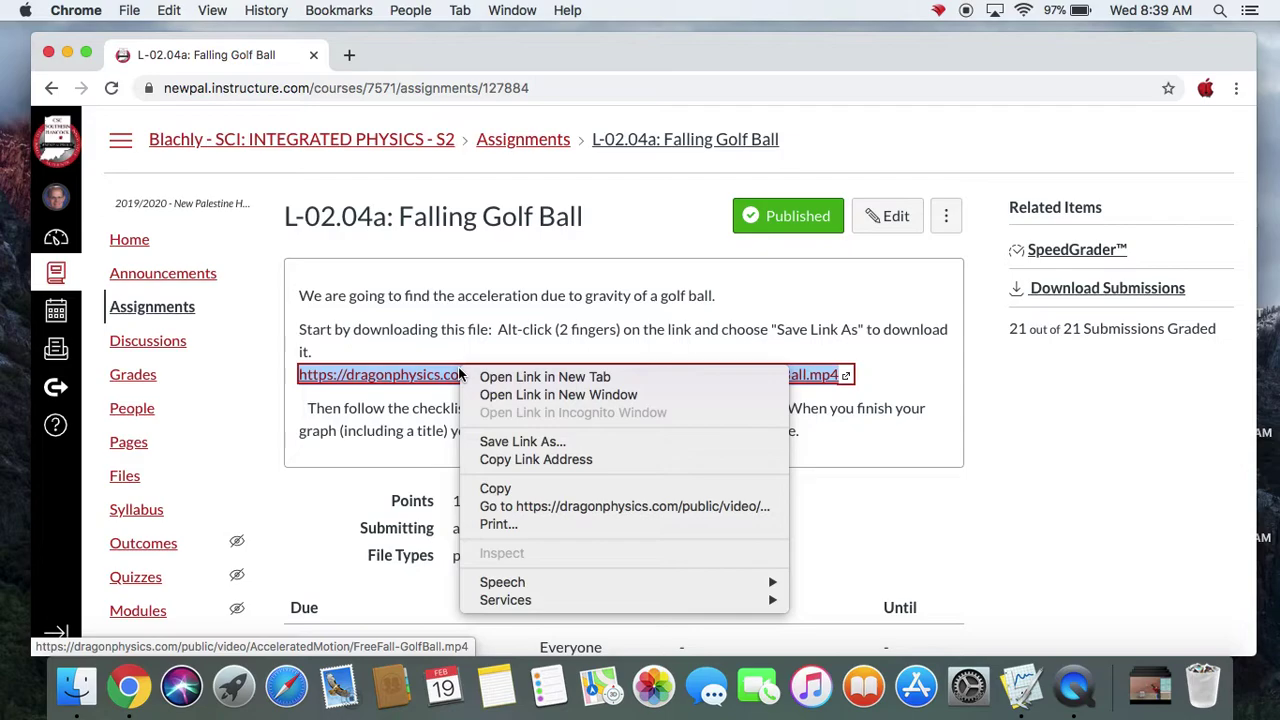
pyautogui.click(503, 443)
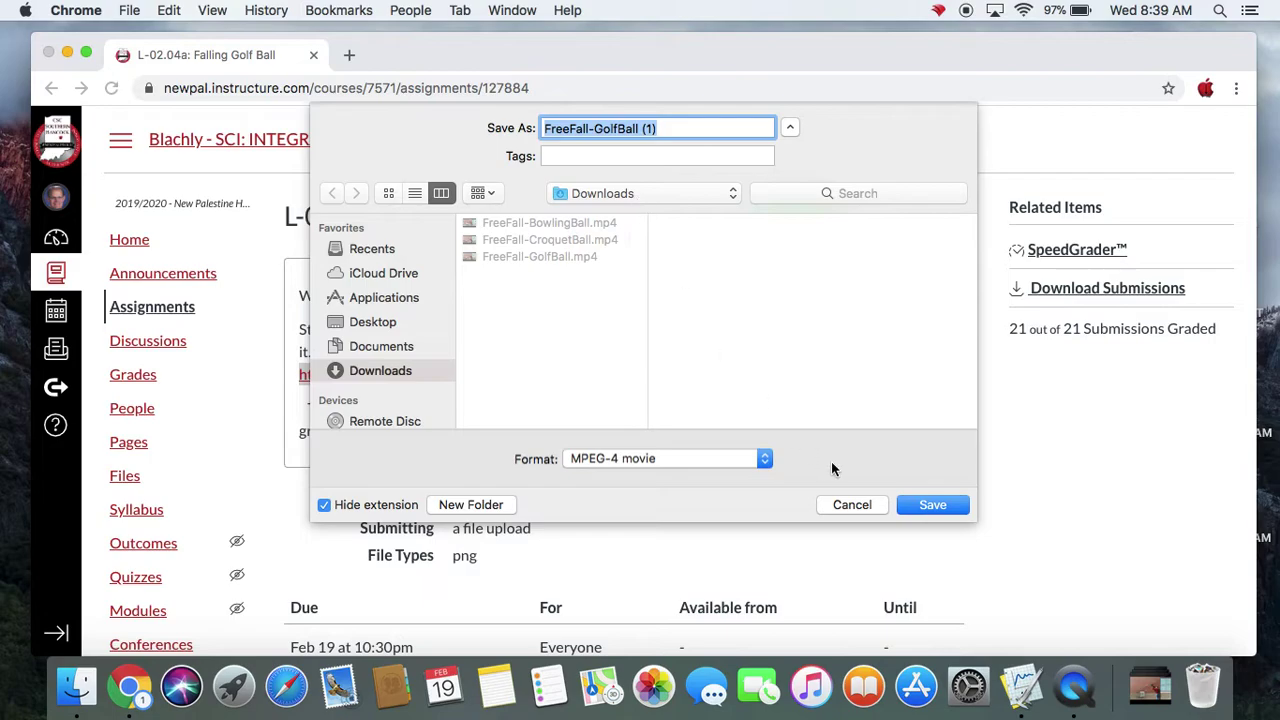
pyautogui.click(931, 506)
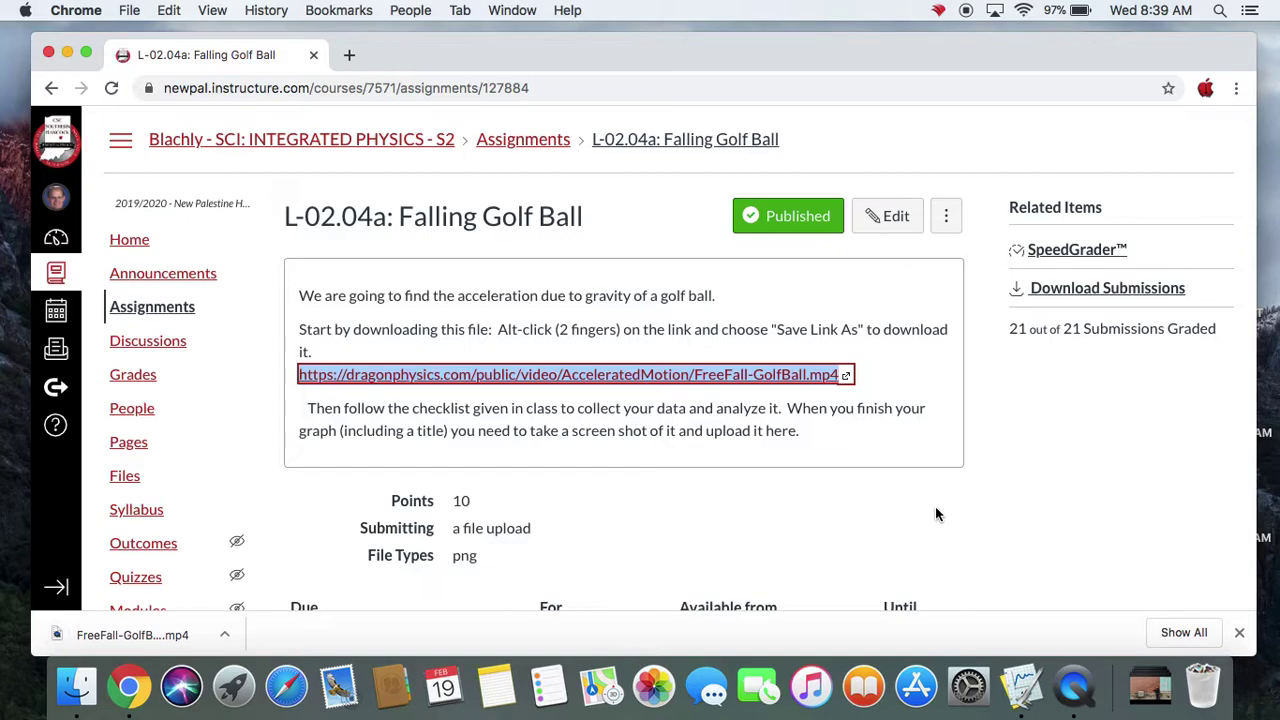
# Start a Spotlight search for Logger Pro
pyautogui.press('super+space')
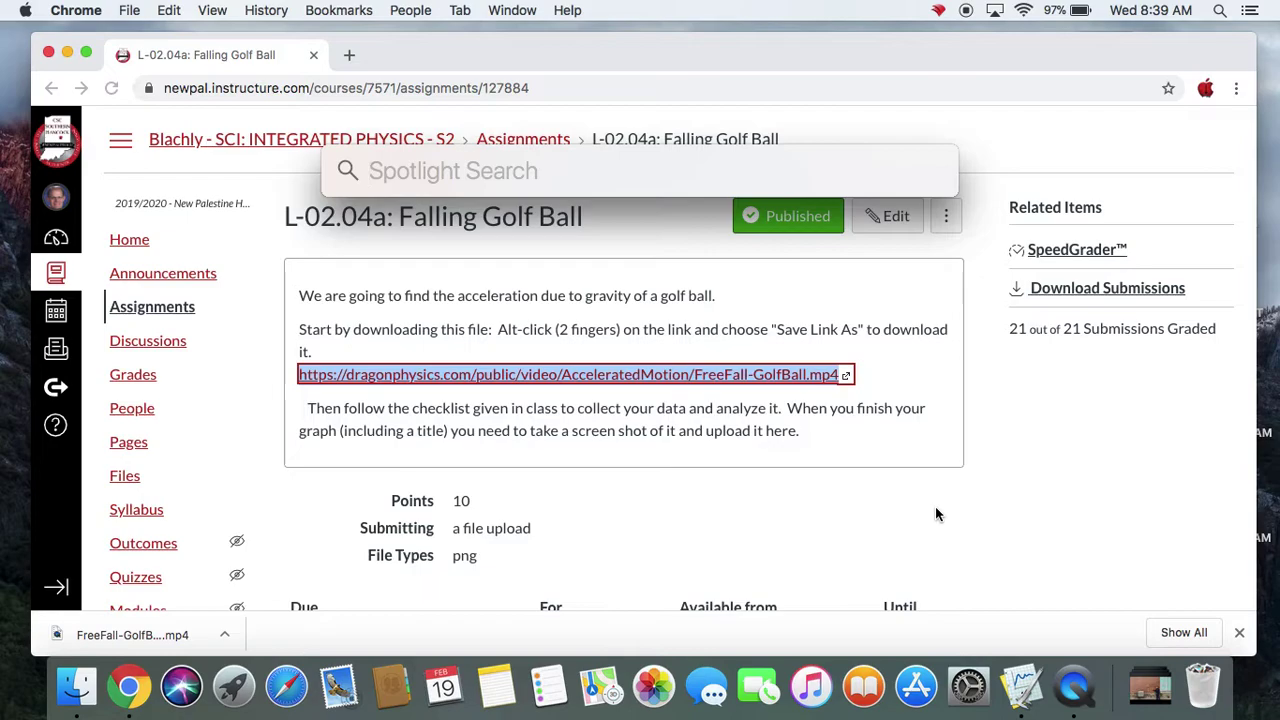
pyautogui.write('logg')
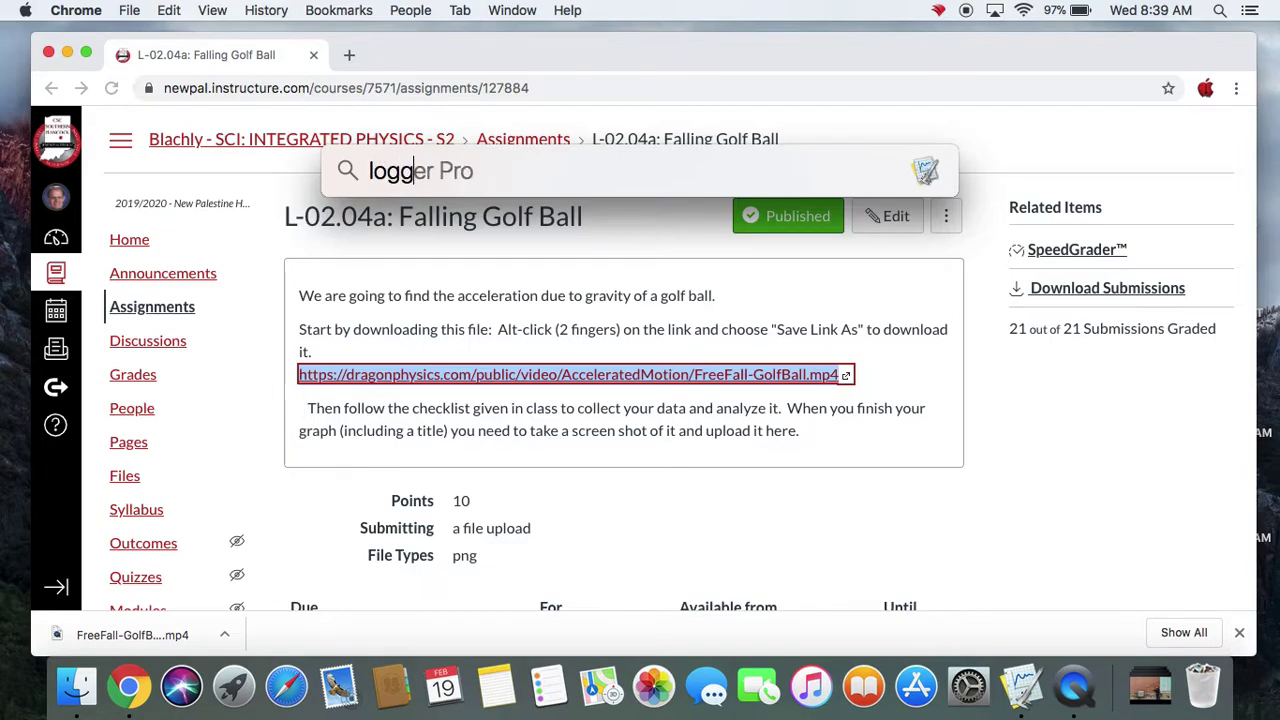
# Launch Logger Pro, insert FreeFall-GolfBall (1).mp4 from Downloads, and enable its video analysis tools
pyautogui.press('Return')
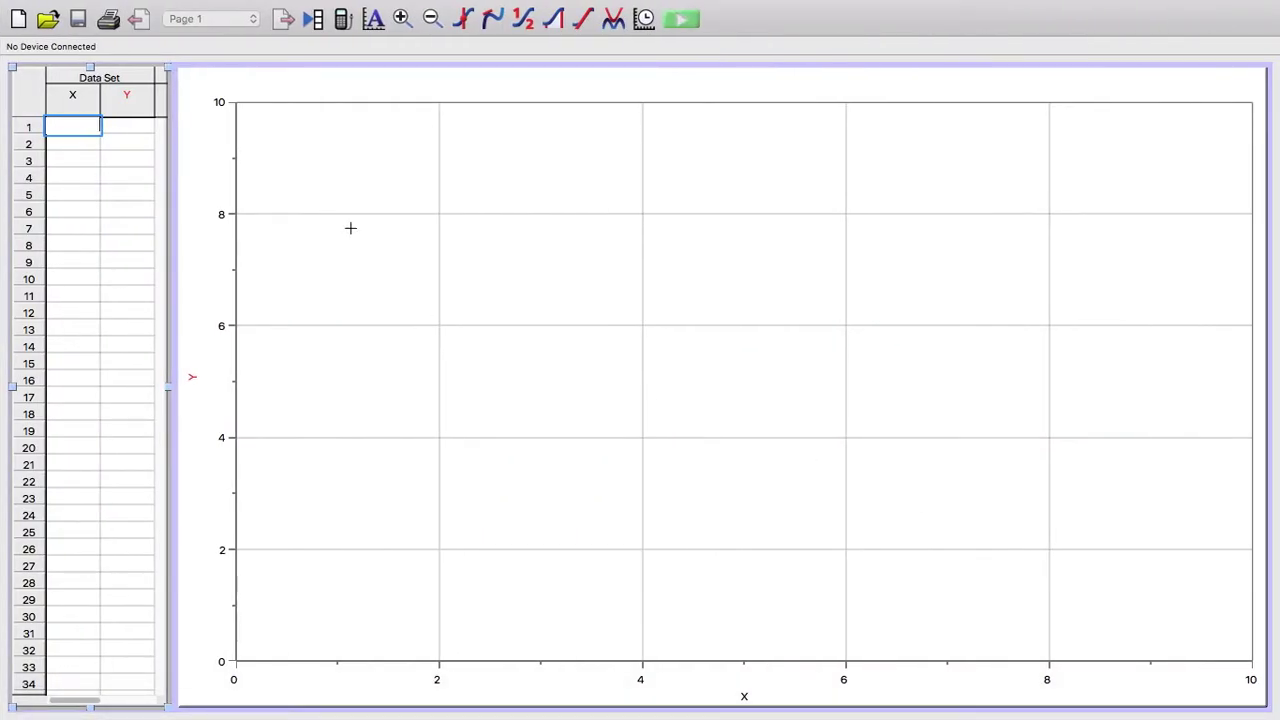
pyautogui.moveTo(437, 2)
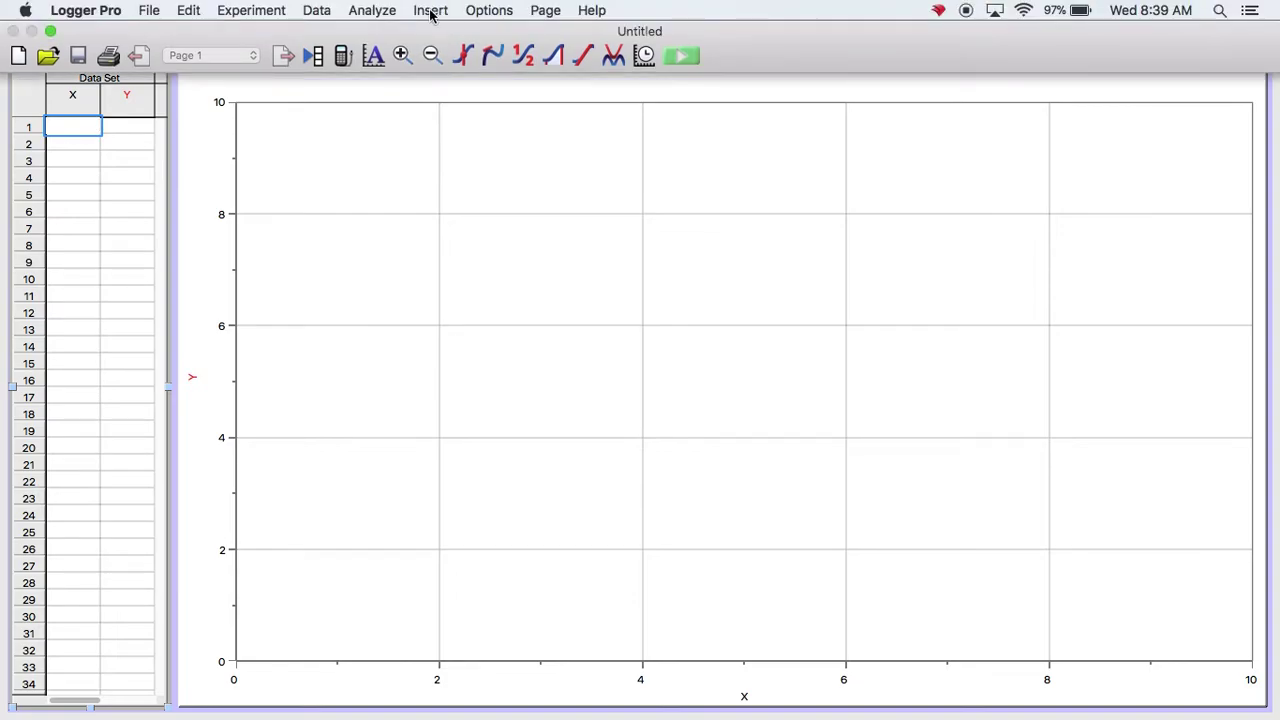
pyautogui.click(430, 12)
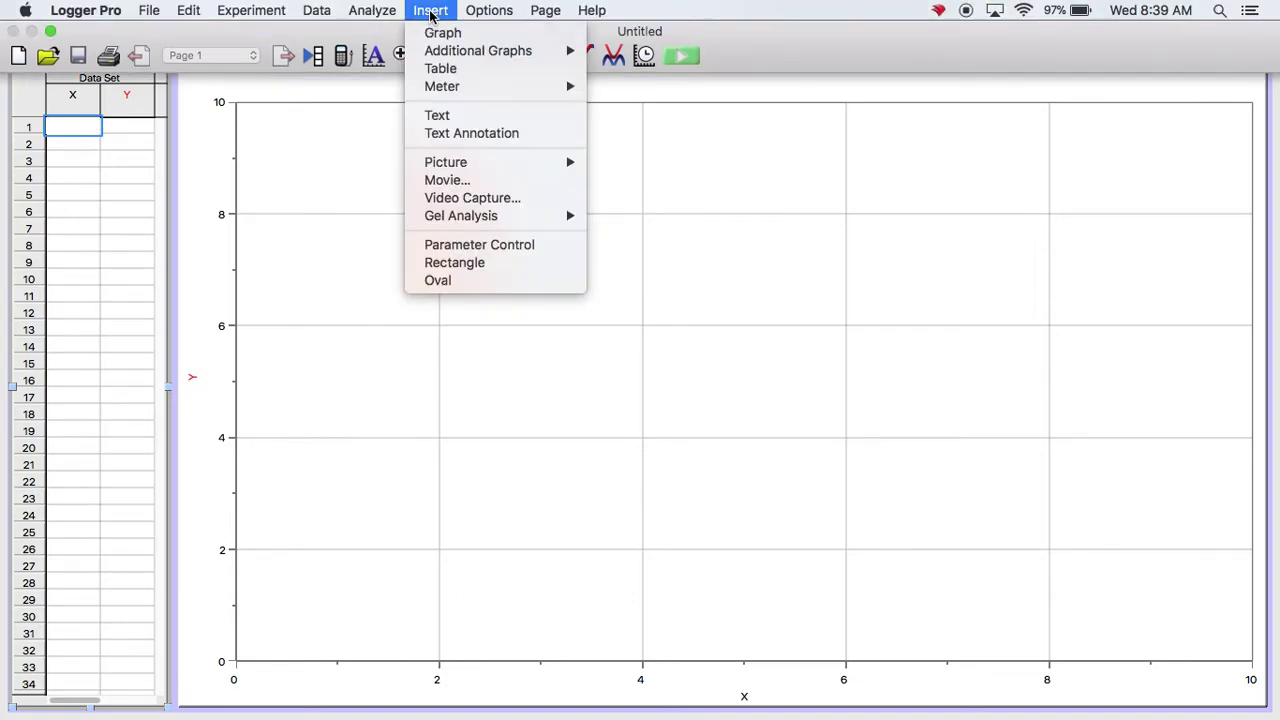
pyautogui.click(447, 181)
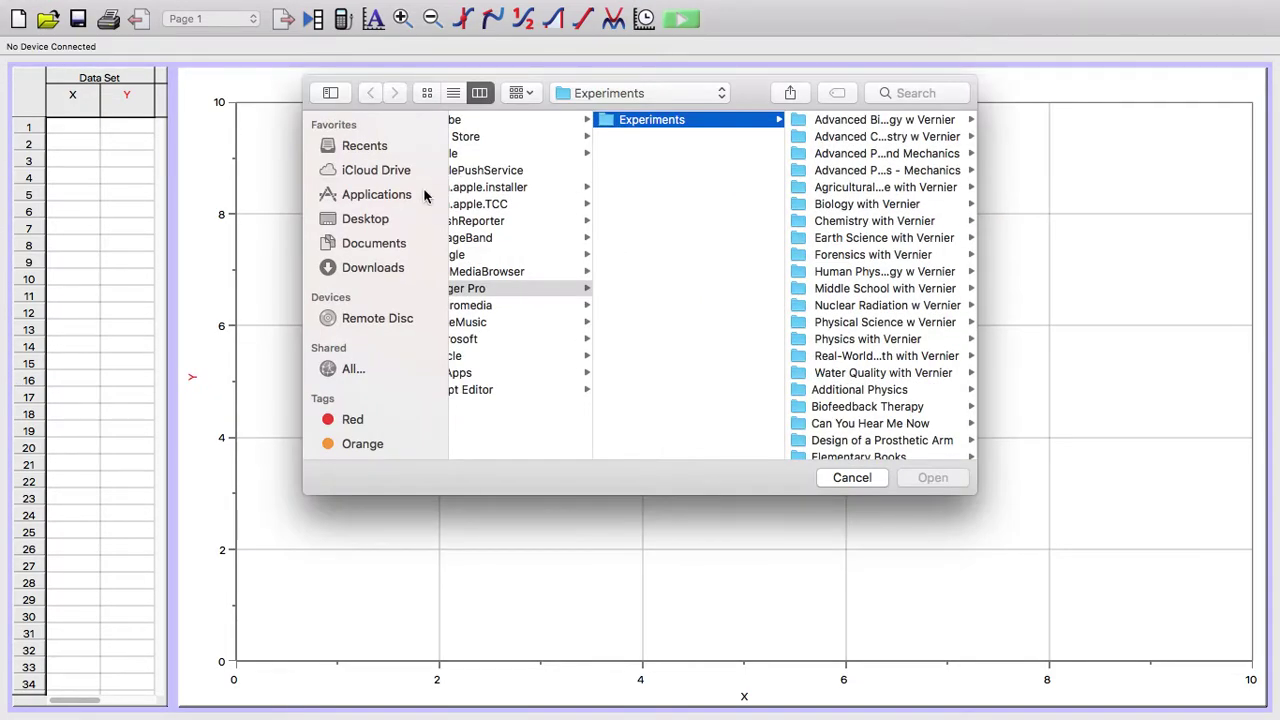
pyautogui.click(360, 267)
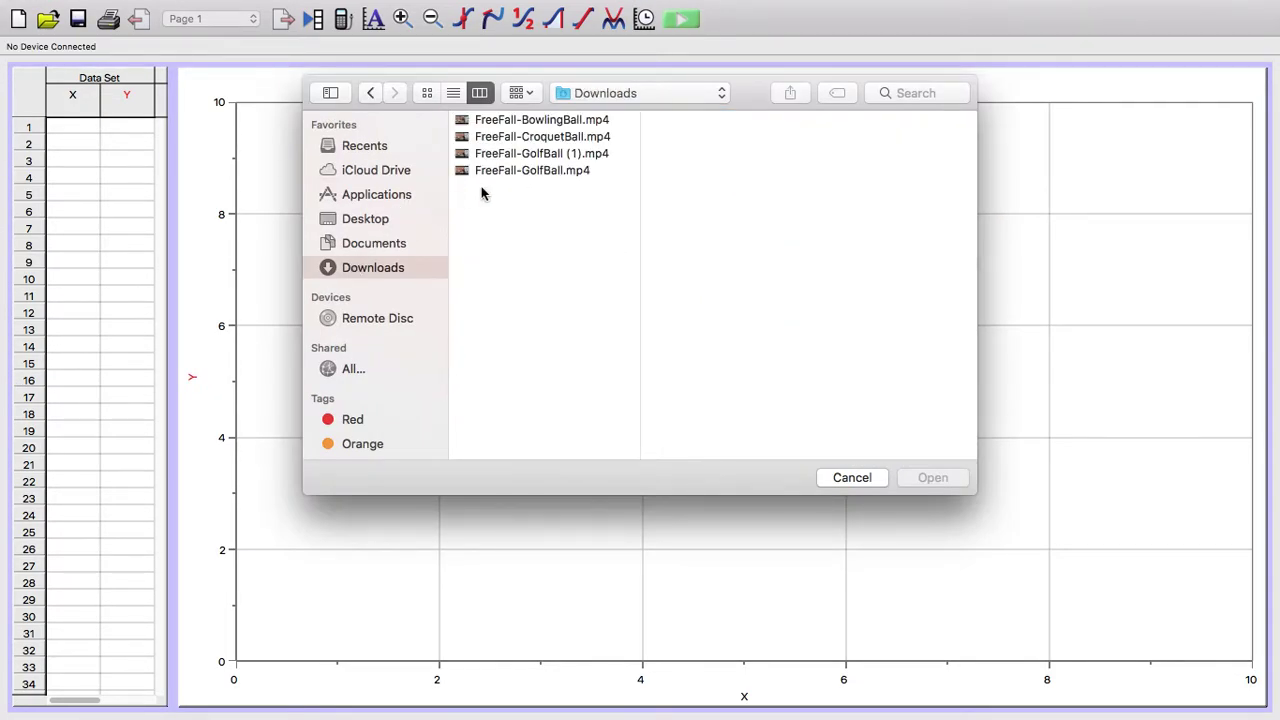
pyautogui.click(520, 154)
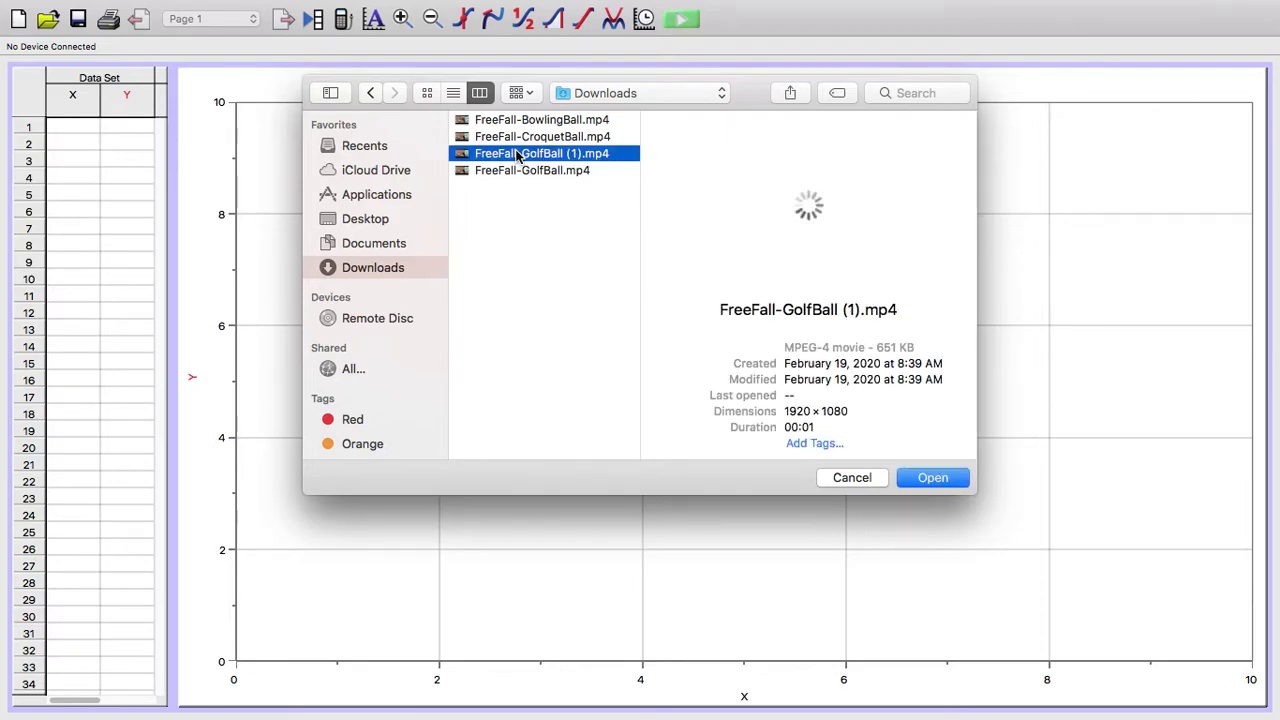
pyautogui.click(933, 478)
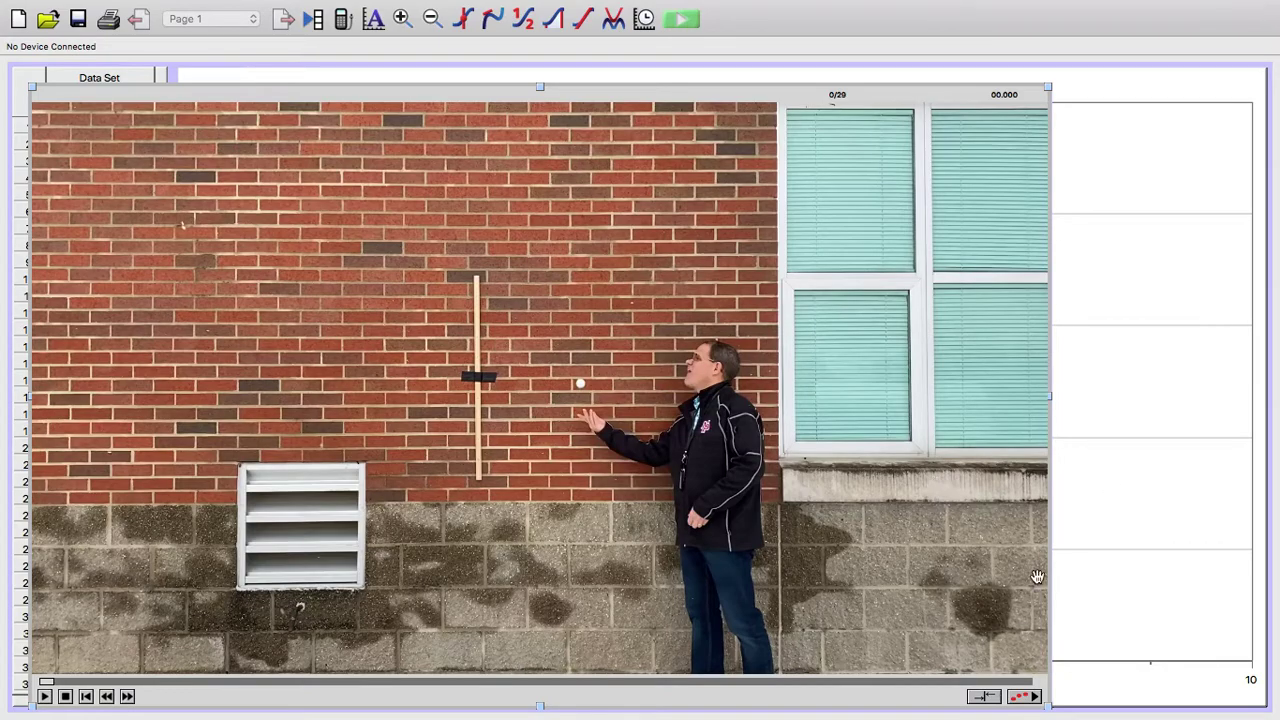
pyautogui.click(1033, 697)
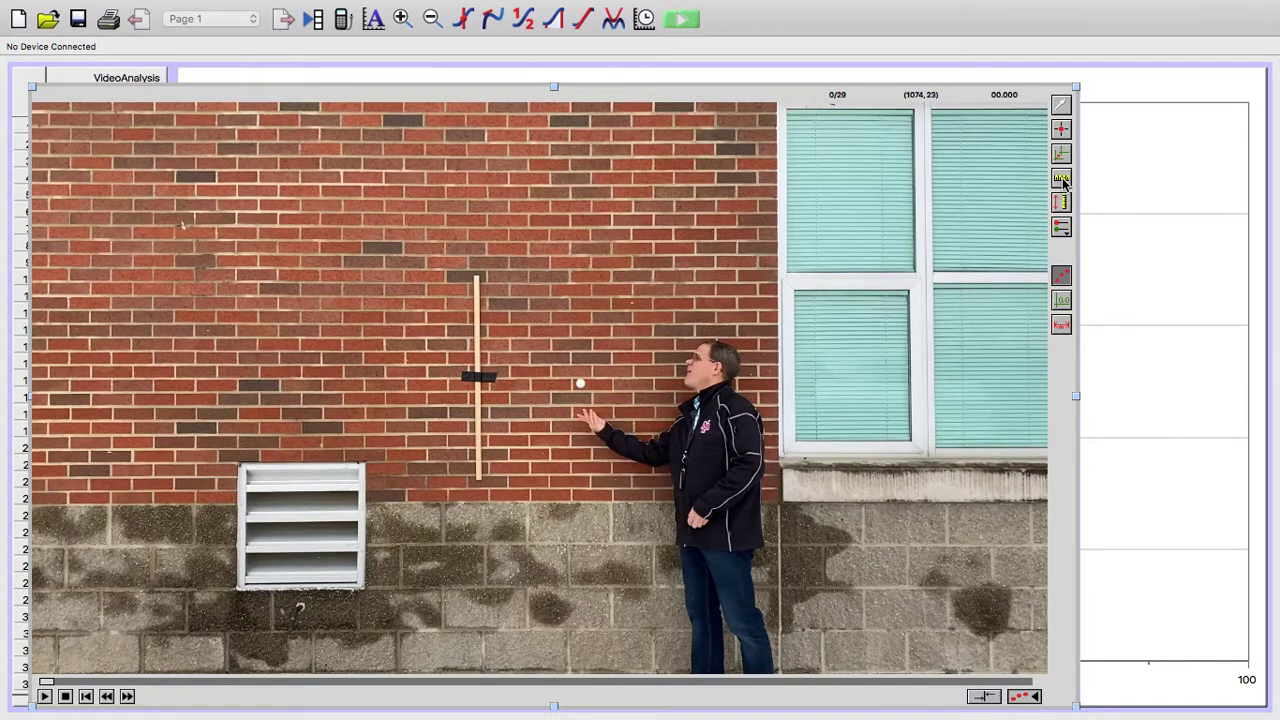
# Set the movie scale by marking the green stick's length as 3.28 ft
pyautogui.click(1062, 179)
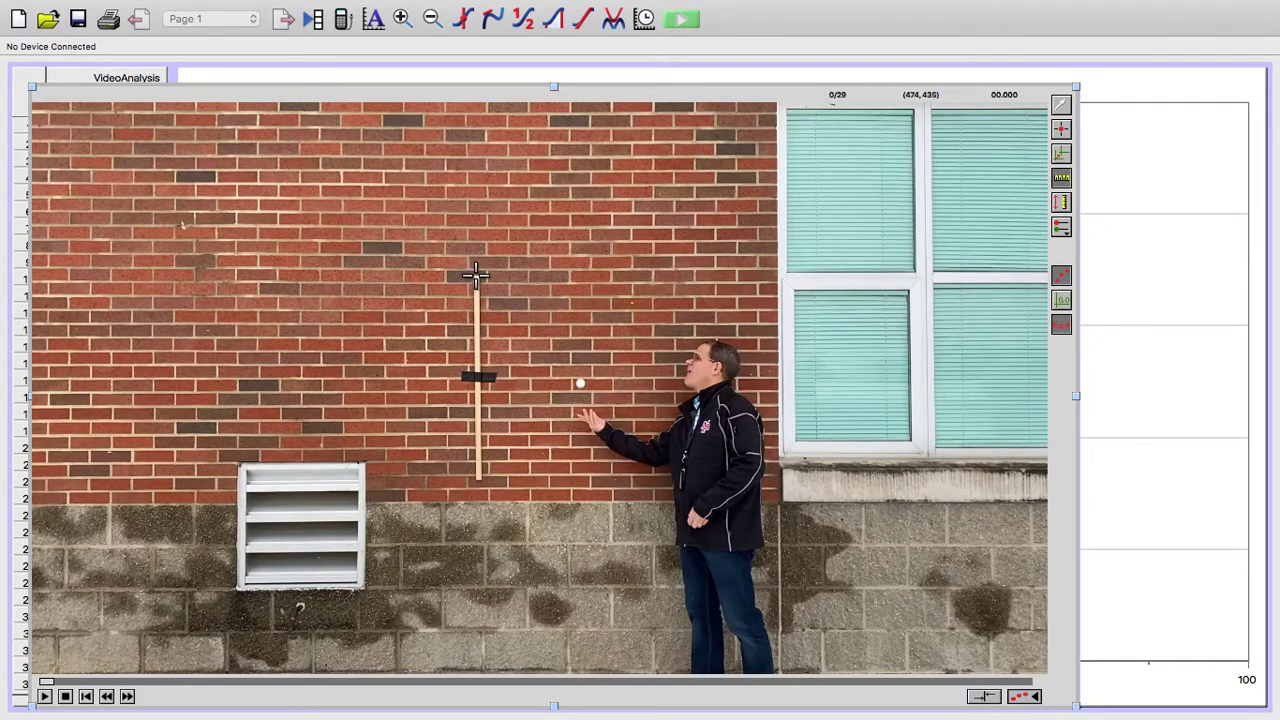
pyautogui.moveTo(475, 276); pyautogui.dragTo(478, 483)
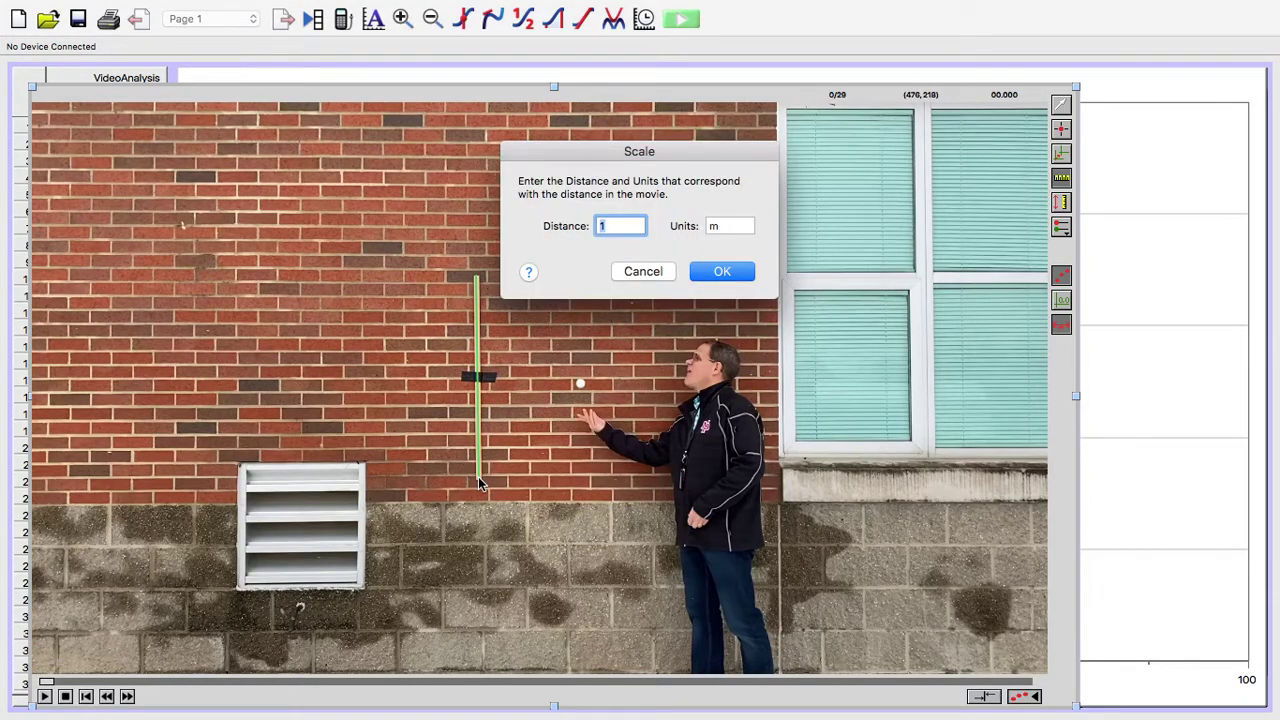
pyautogui.write('3.28')
pyautogui.press('Tab')
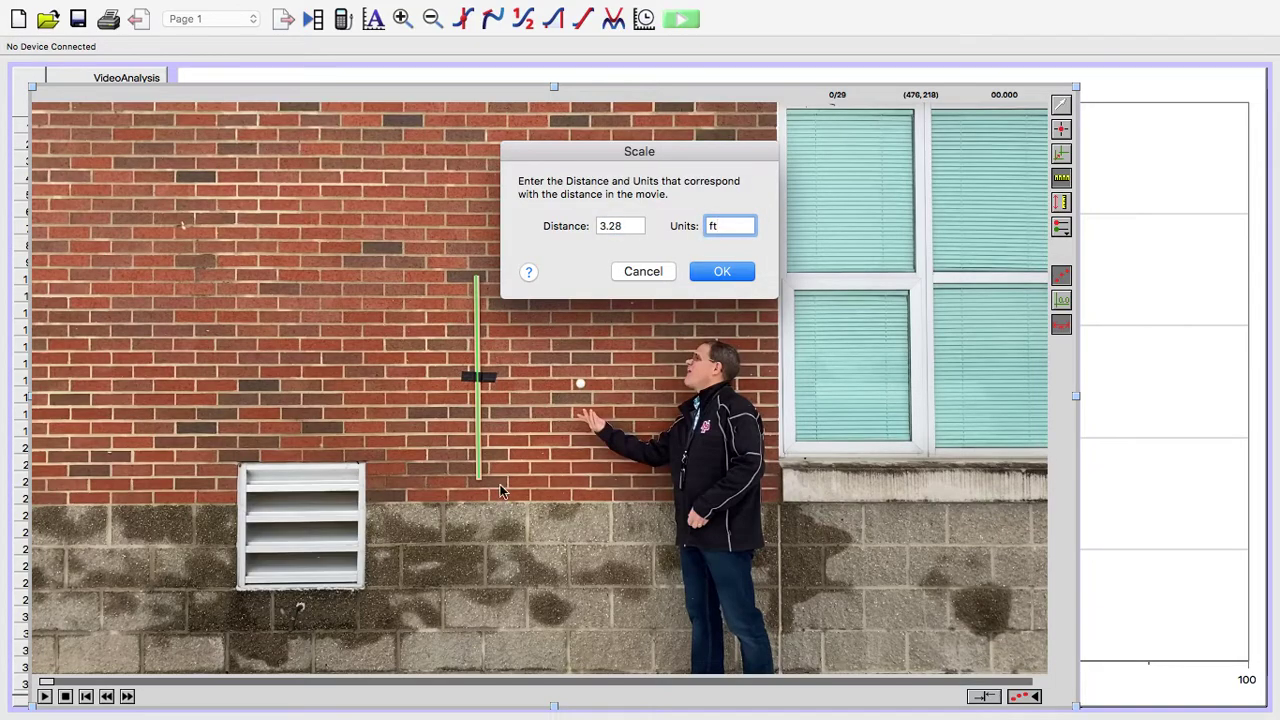
pyautogui.click(721, 270)
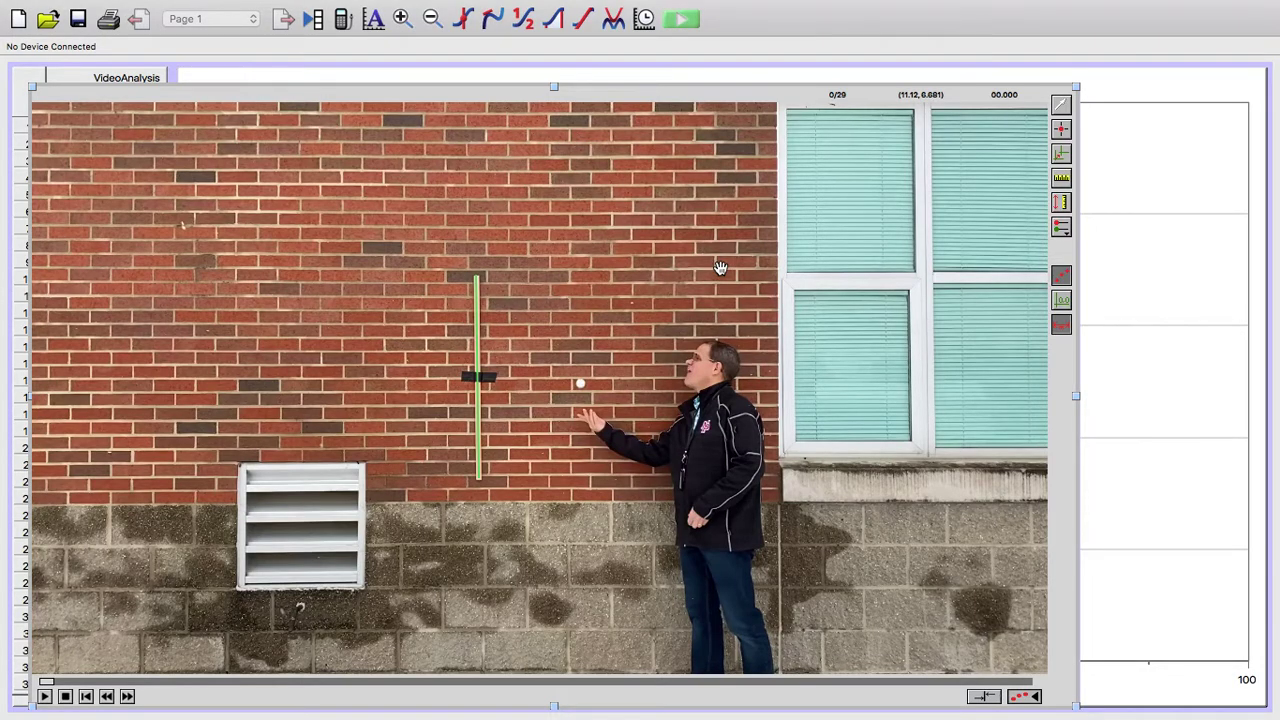
# Mark the golf ball frame by frame as it rises toward the top
pyautogui.click(1062, 133)
pyautogui.click(580, 383)
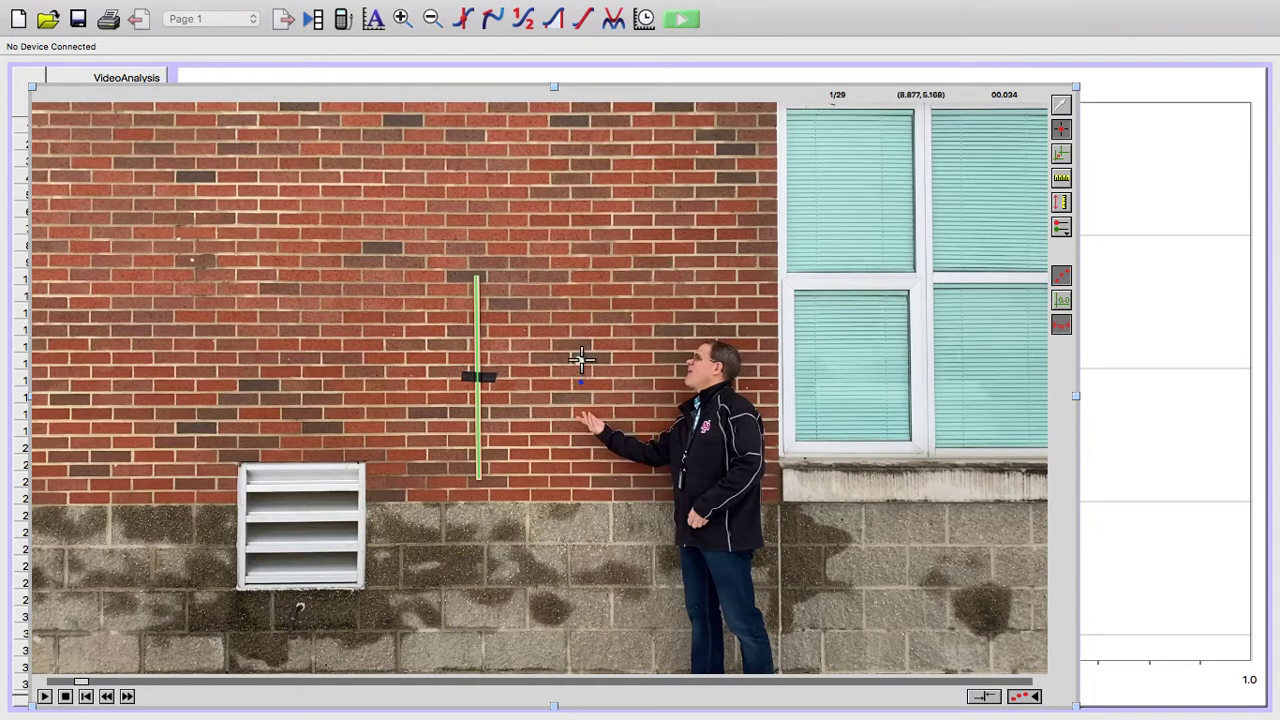
pyautogui.click(580, 360)
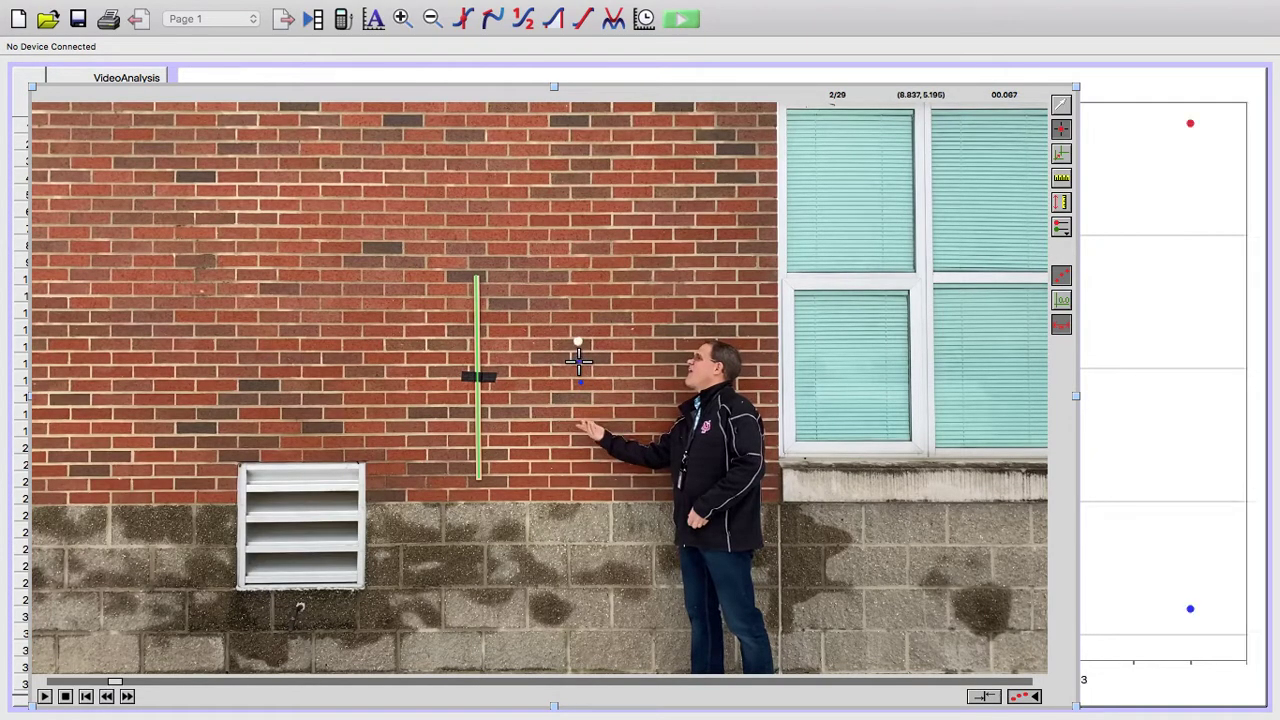
pyautogui.click(578, 342)
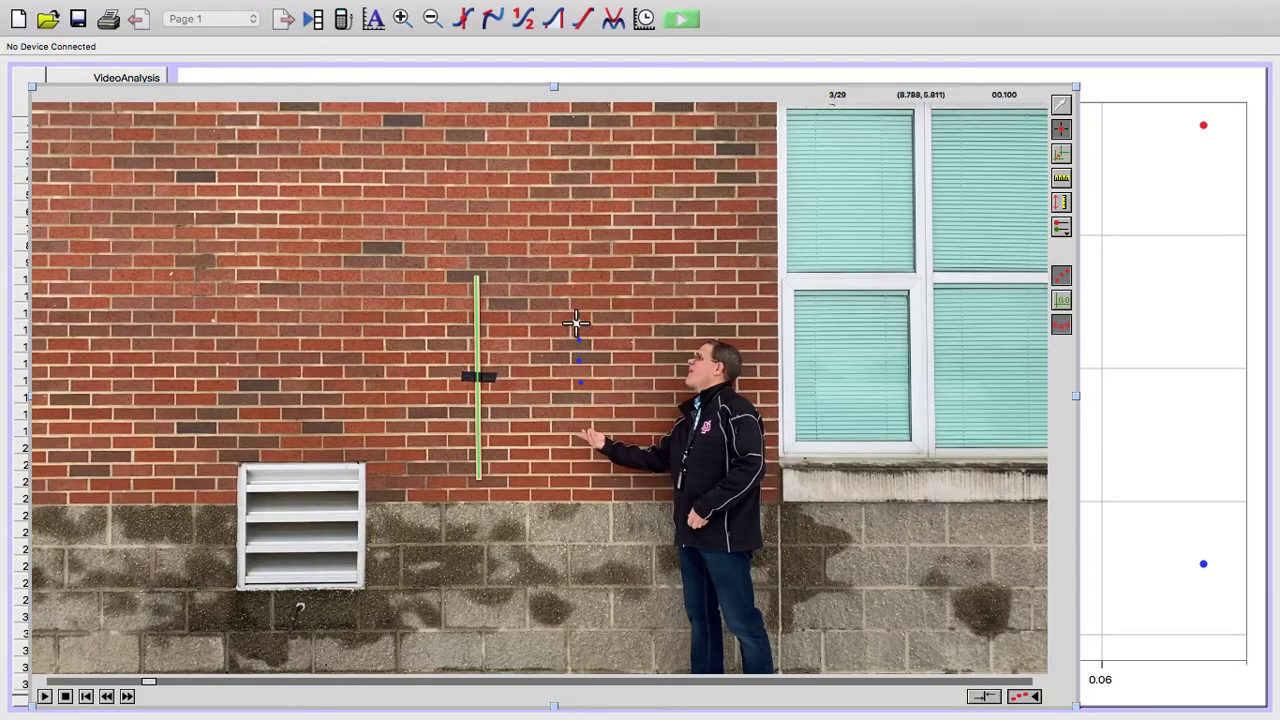
pyautogui.click(576, 322)
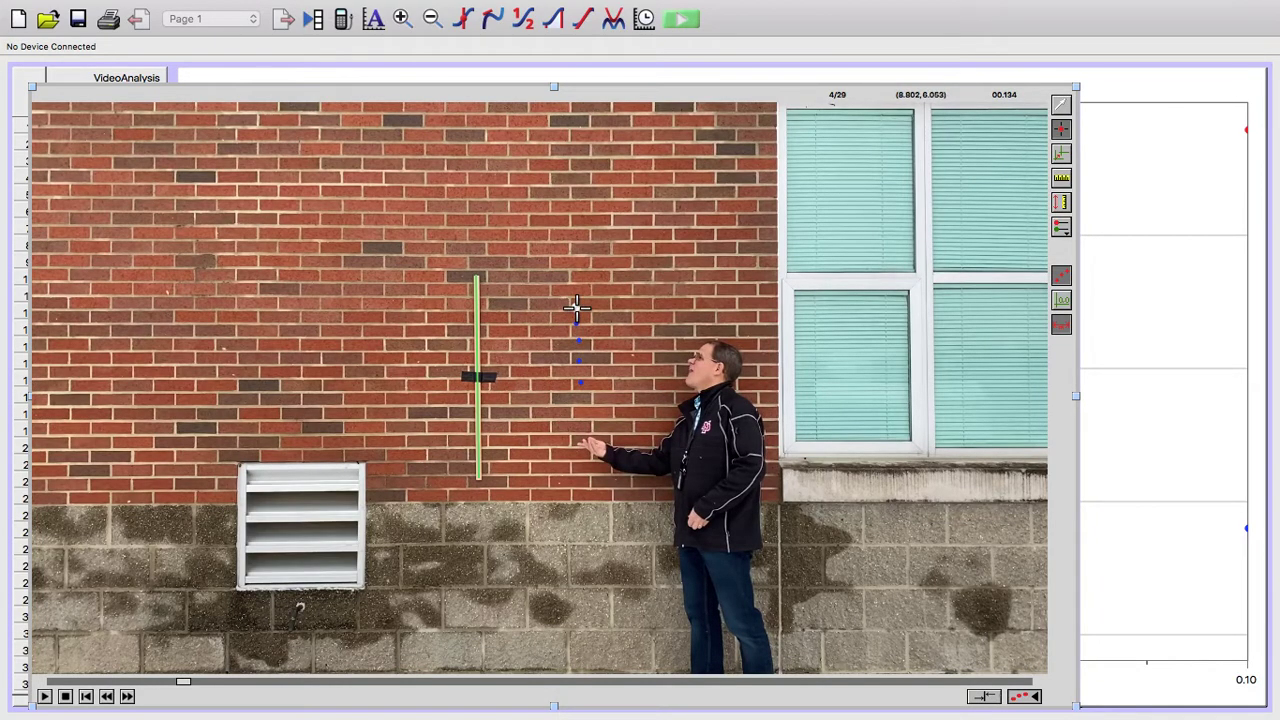
pyautogui.click(576, 303)
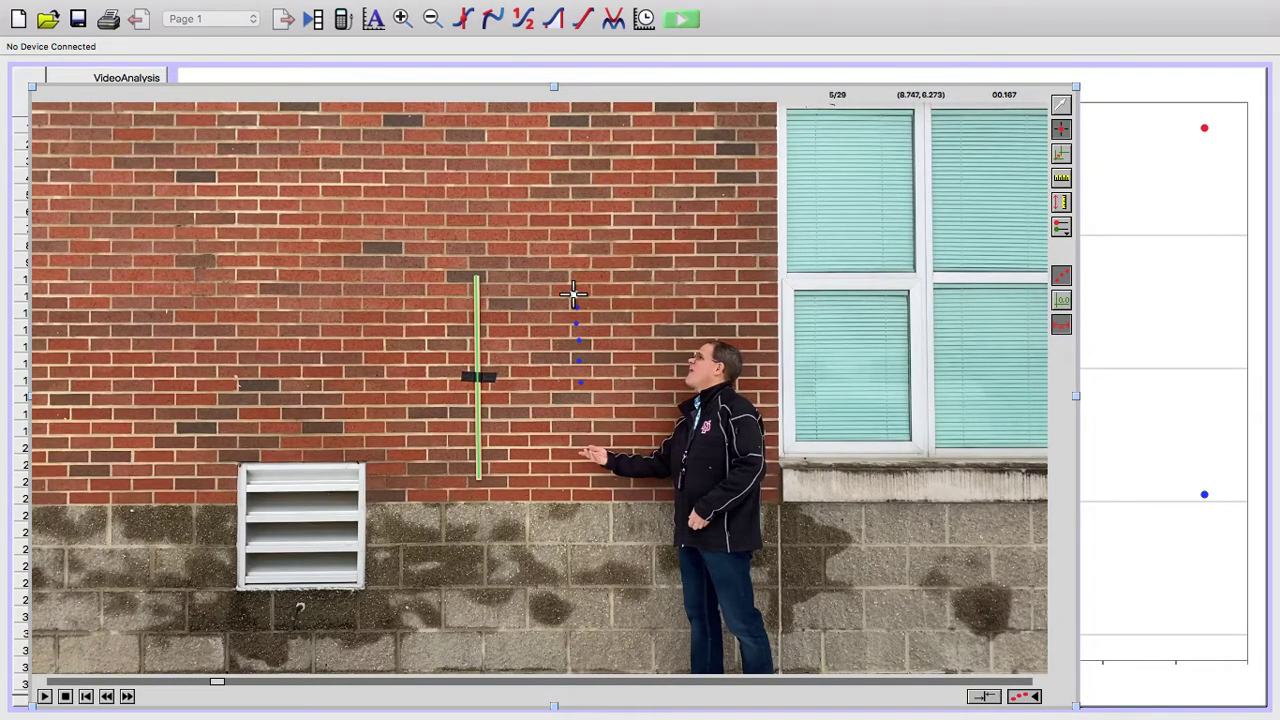
pyautogui.click(575, 290)
pyautogui.click(574, 284)
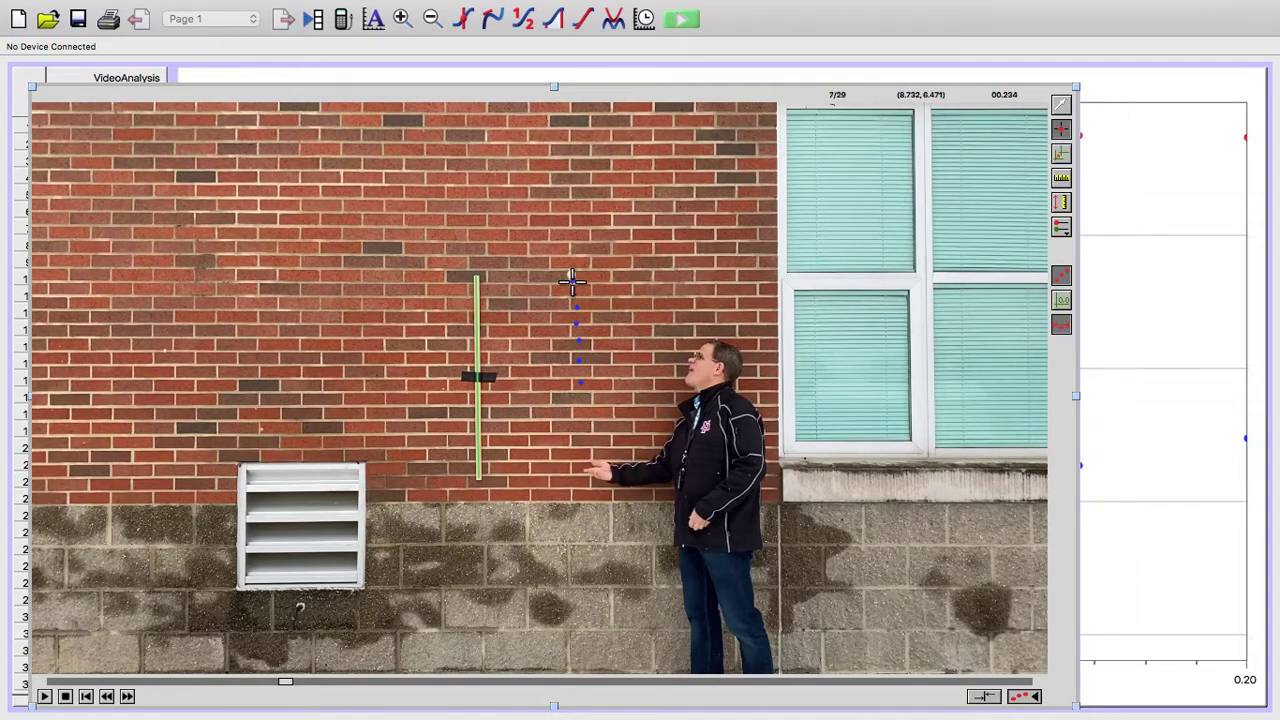
pyautogui.click(570, 270)
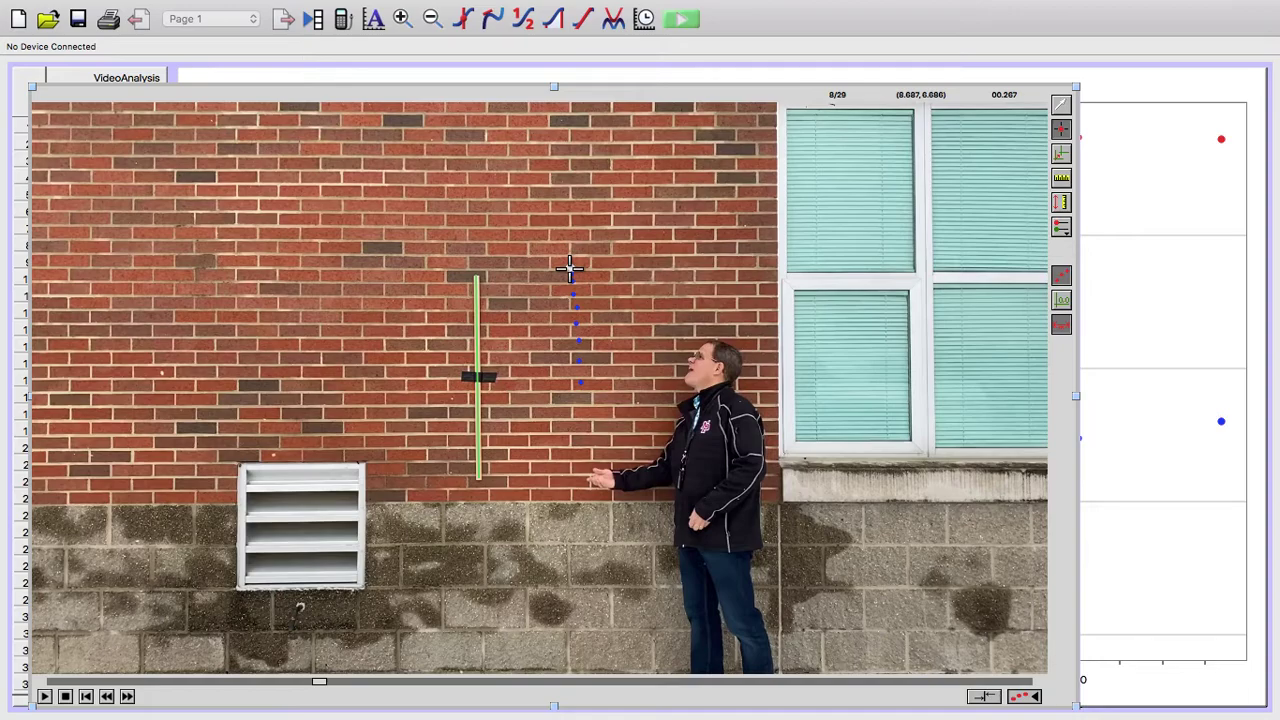
pyautogui.click(569, 266)
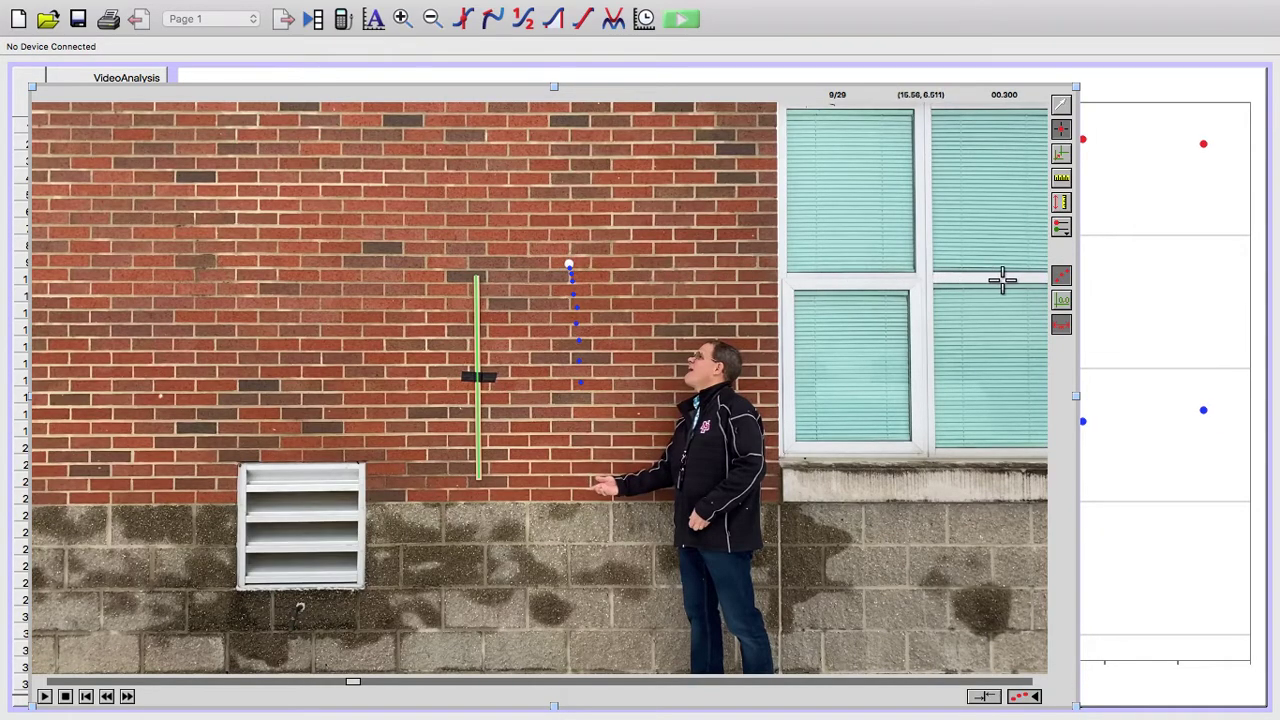
# Hide the point trail and mark the ball at its peak and early fall
pyautogui.click(1062, 276)
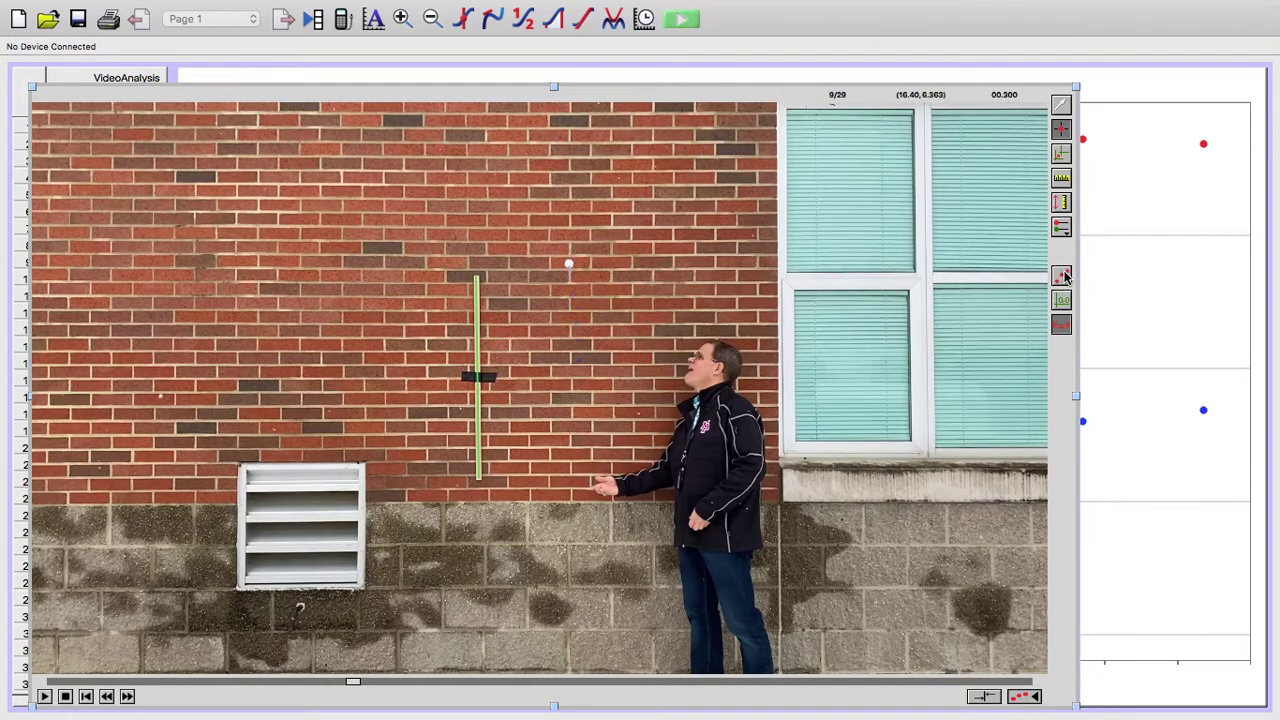
pyautogui.click(569, 263)
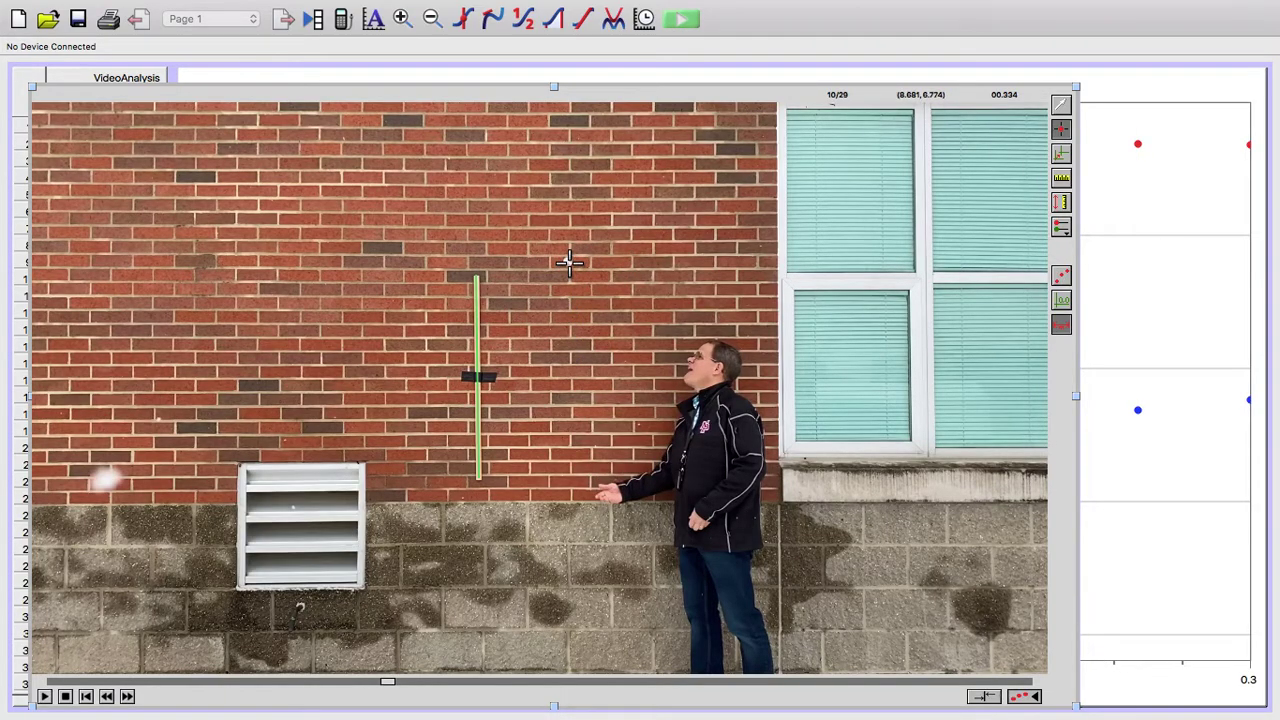
pyautogui.click(569, 263)
pyautogui.click(567, 263)
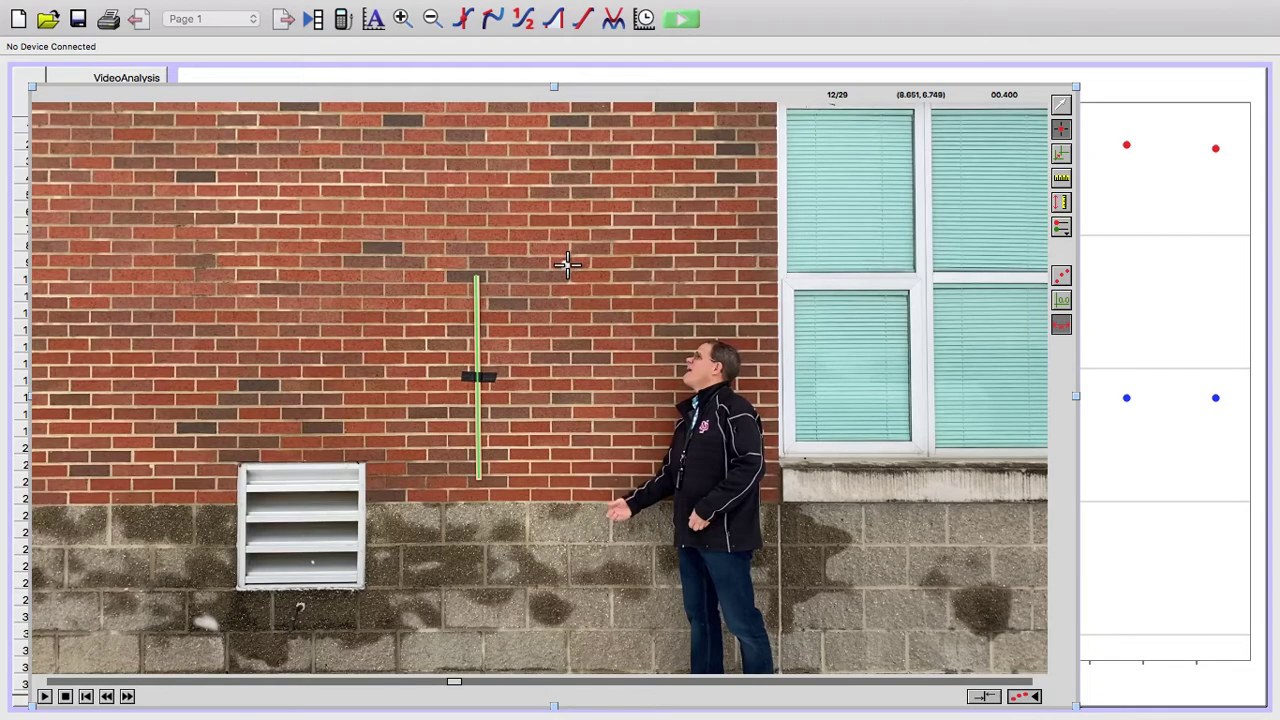
pyautogui.click(566, 264)
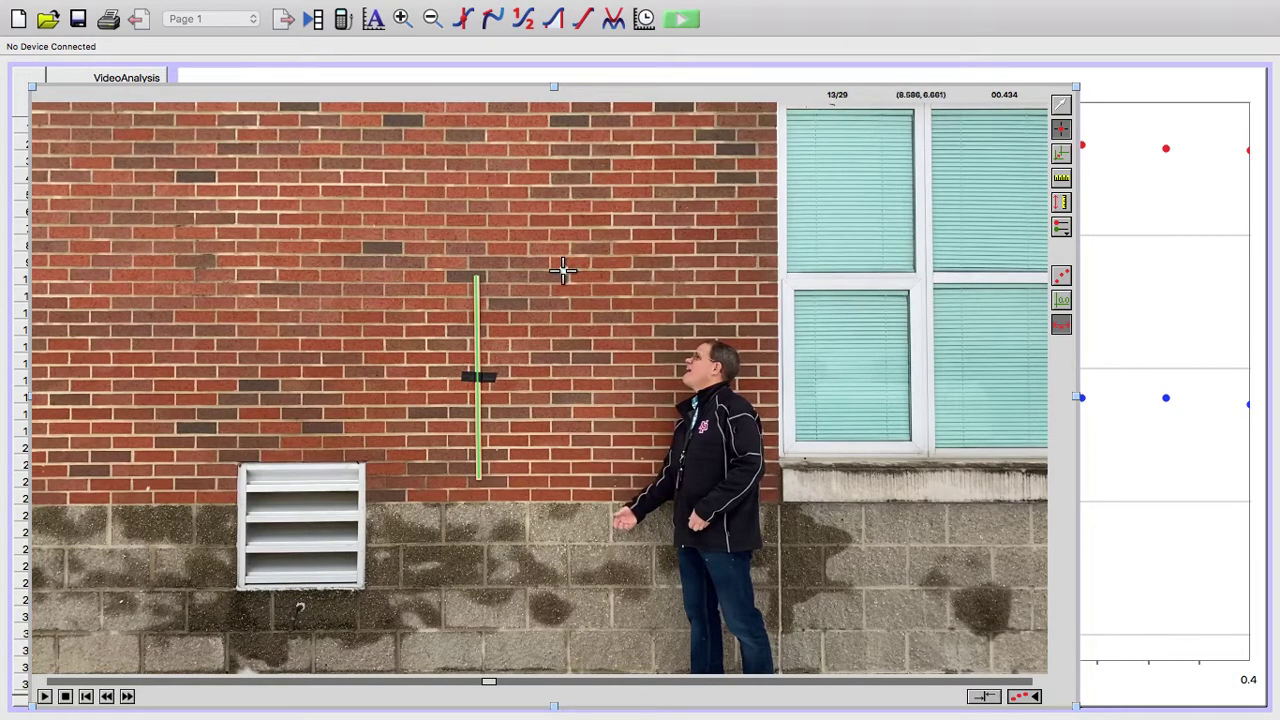
pyautogui.click(563, 272)
pyautogui.click(562, 279)
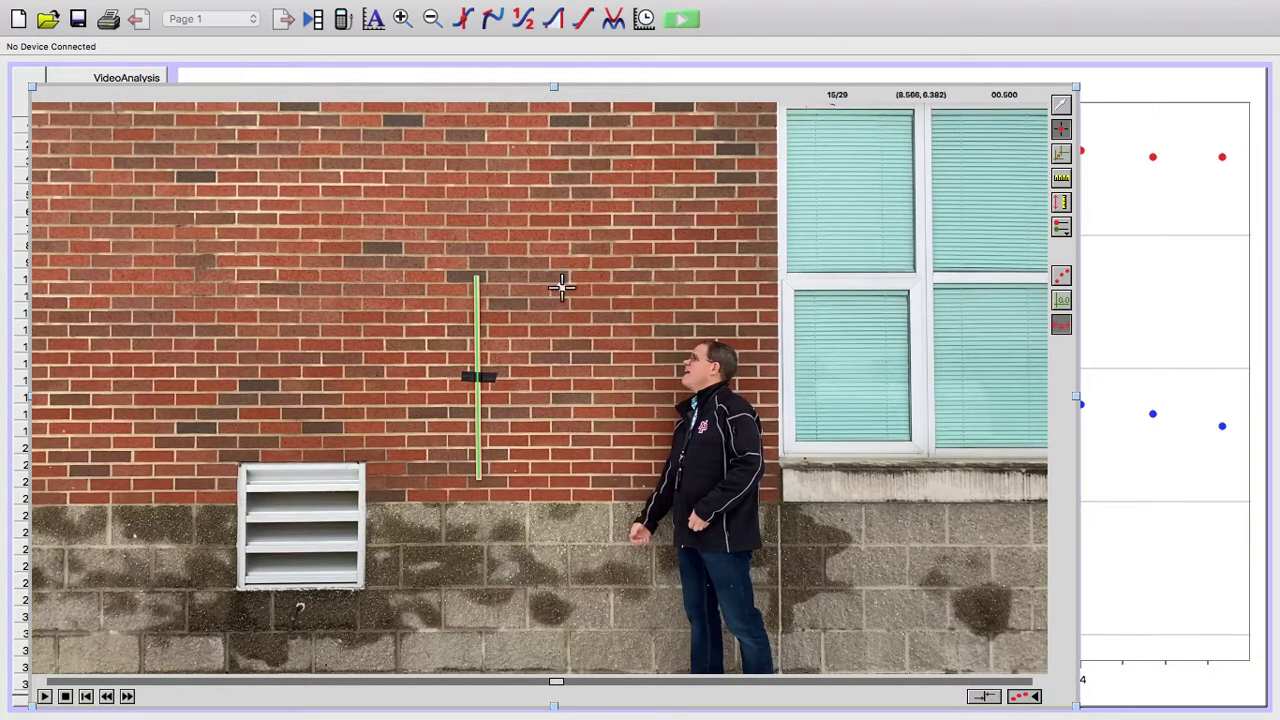
pyautogui.click(561, 286)
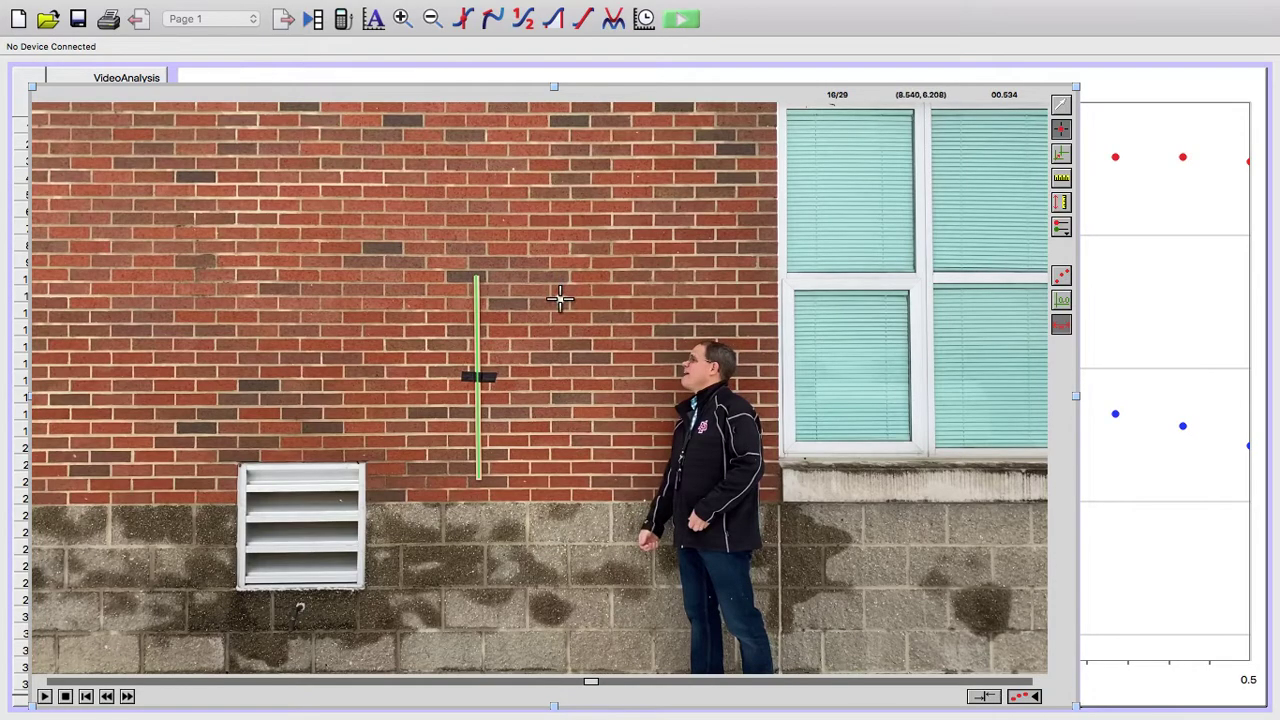
pyautogui.click(560, 297)
pyautogui.click(560, 311)
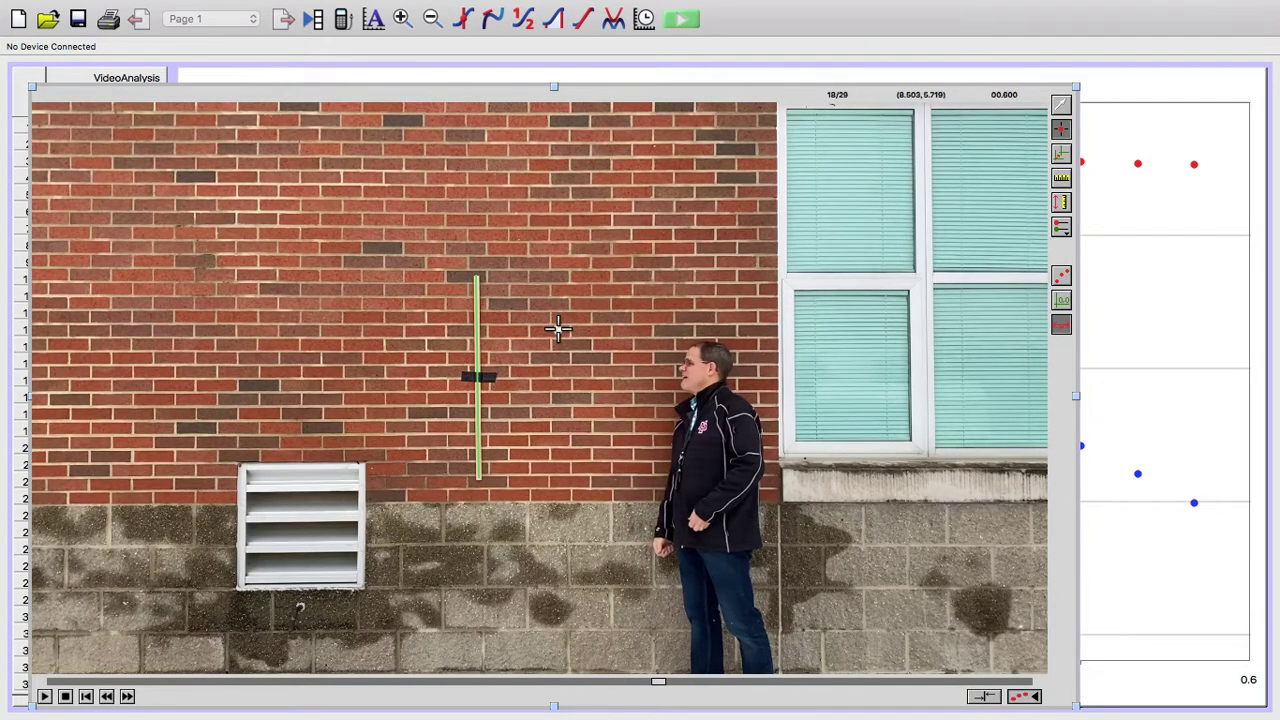
# Mark the falling ball through the final frame 29/29 and bring the X–Y position graph forward
pyautogui.click(557, 332)
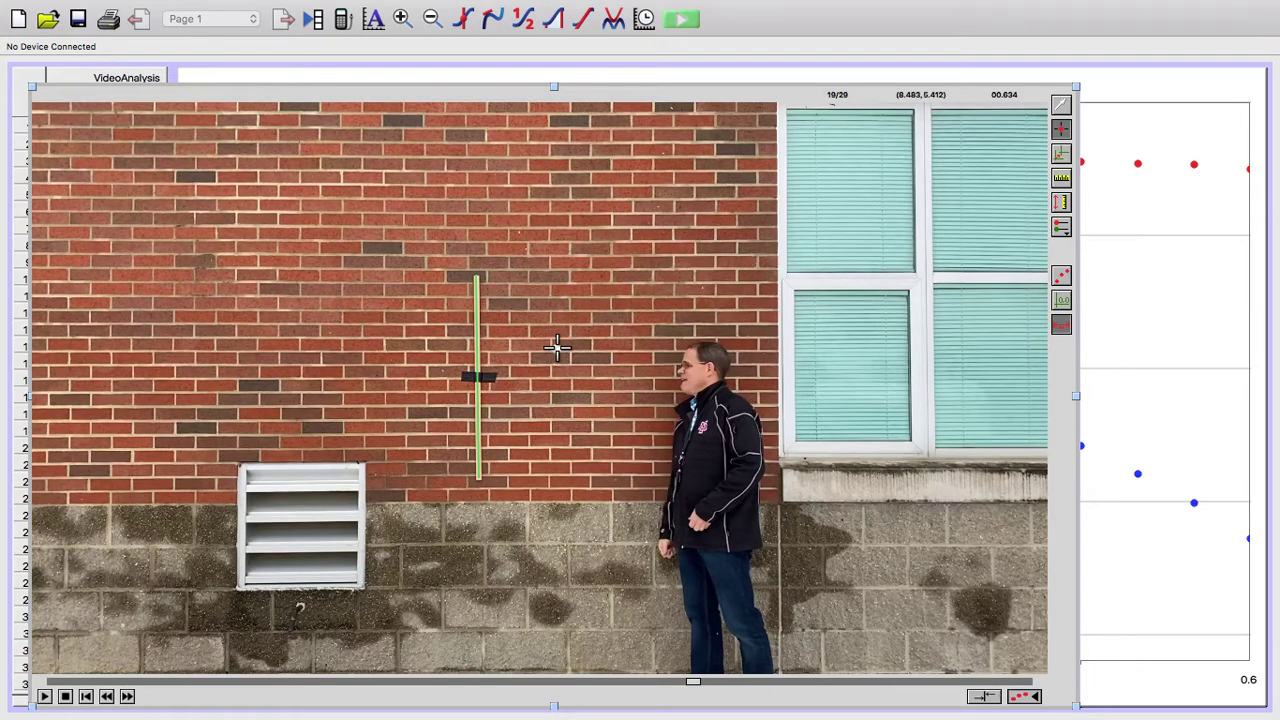
pyautogui.click(557, 348)
pyautogui.click(557, 370)
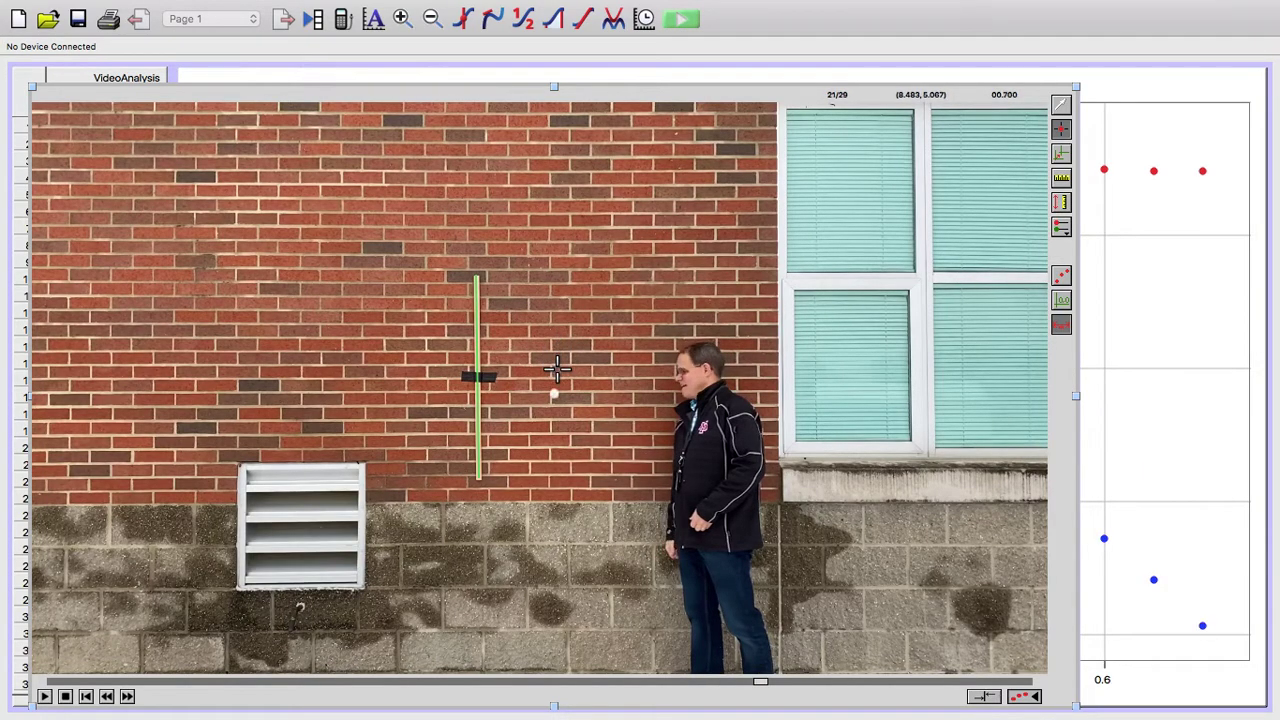
pyautogui.click(554, 393)
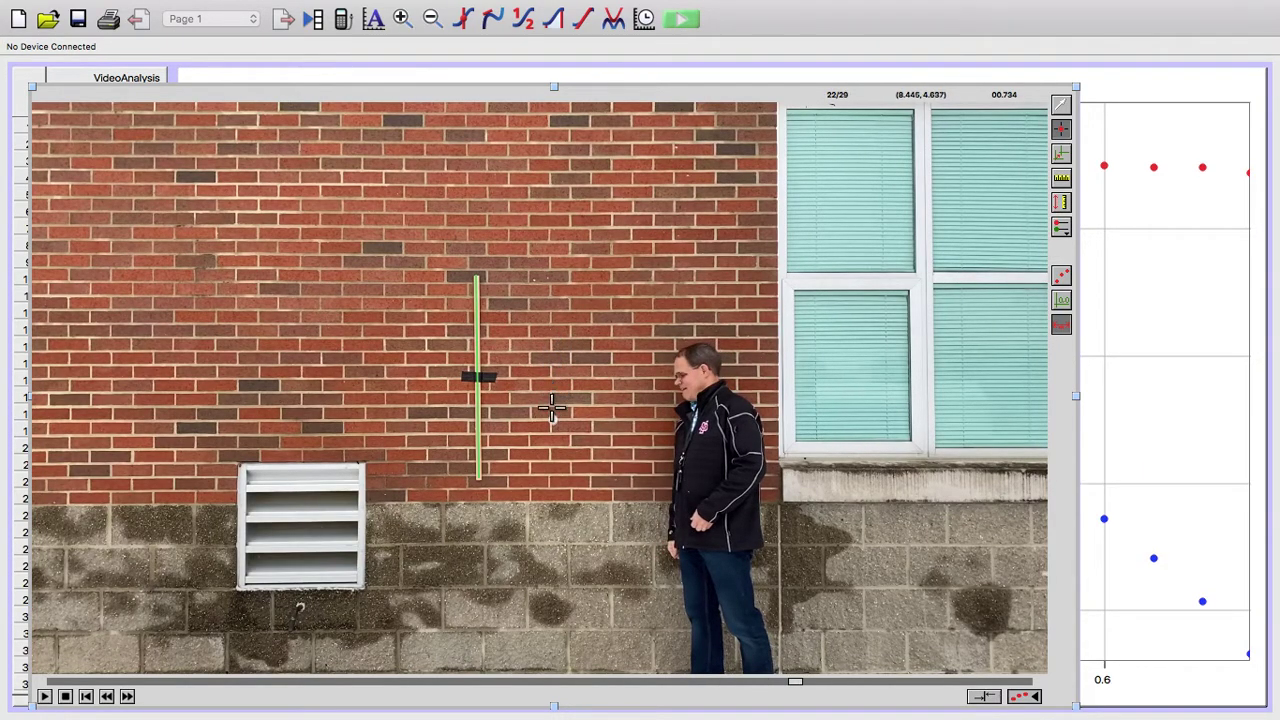
pyautogui.click(553, 419)
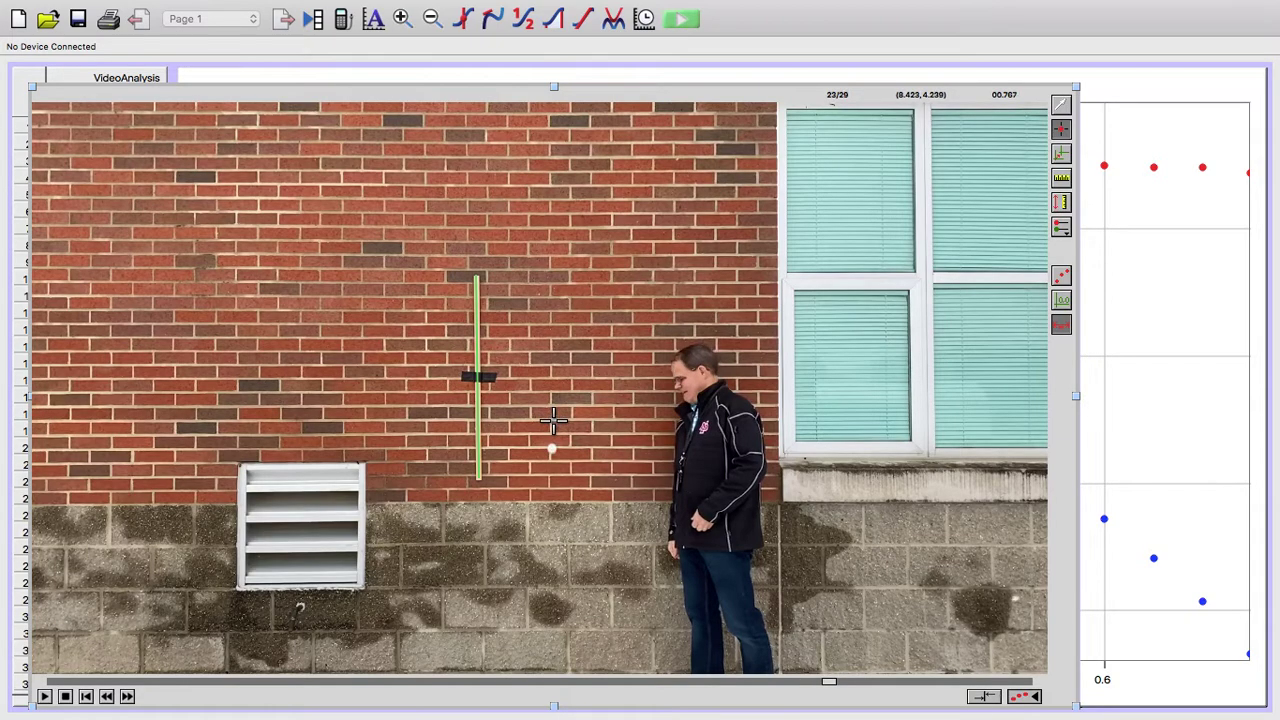
pyautogui.click(553, 450)
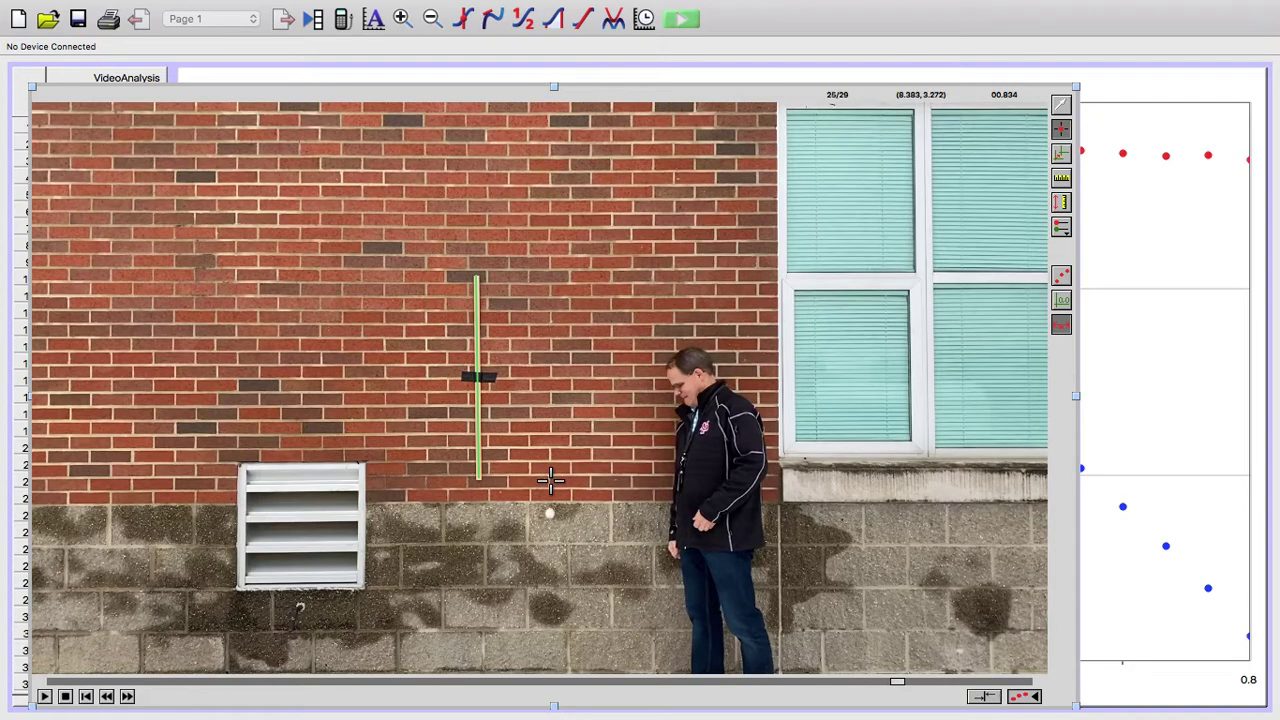
pyautogui.click(548, 514)
pyautogui.click(548, 514)
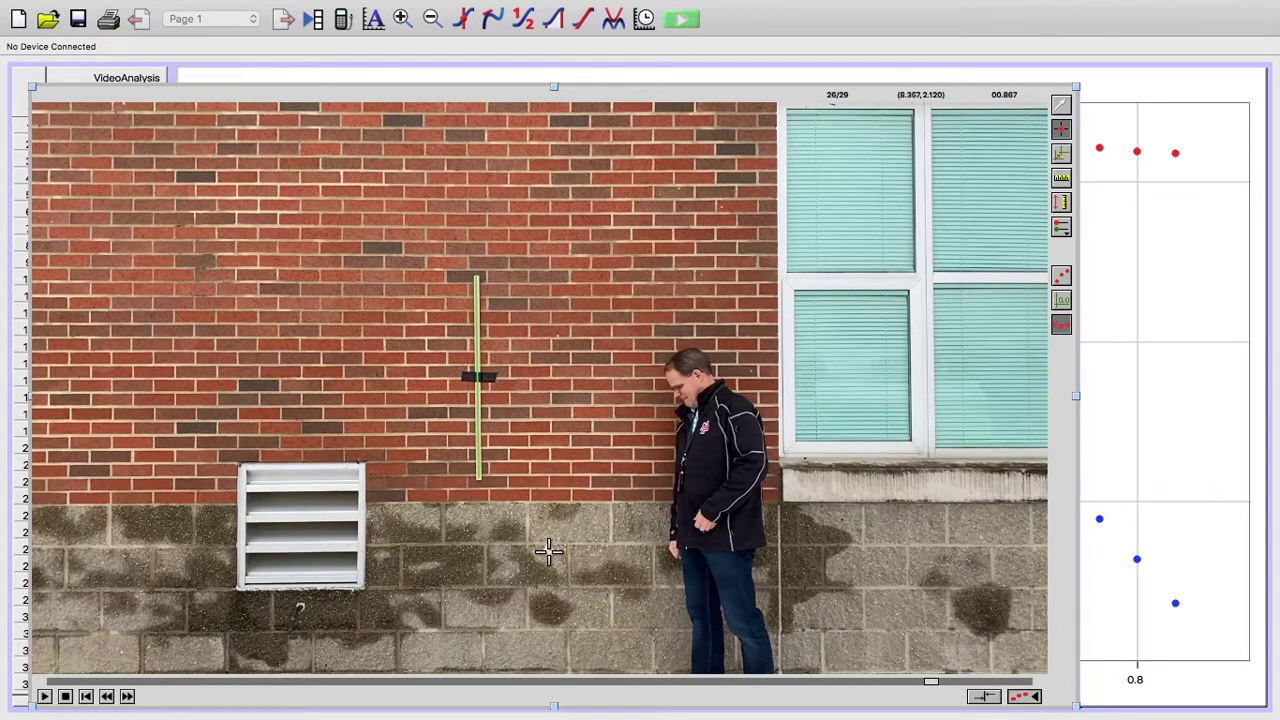
pyautogui.click(549, 551)
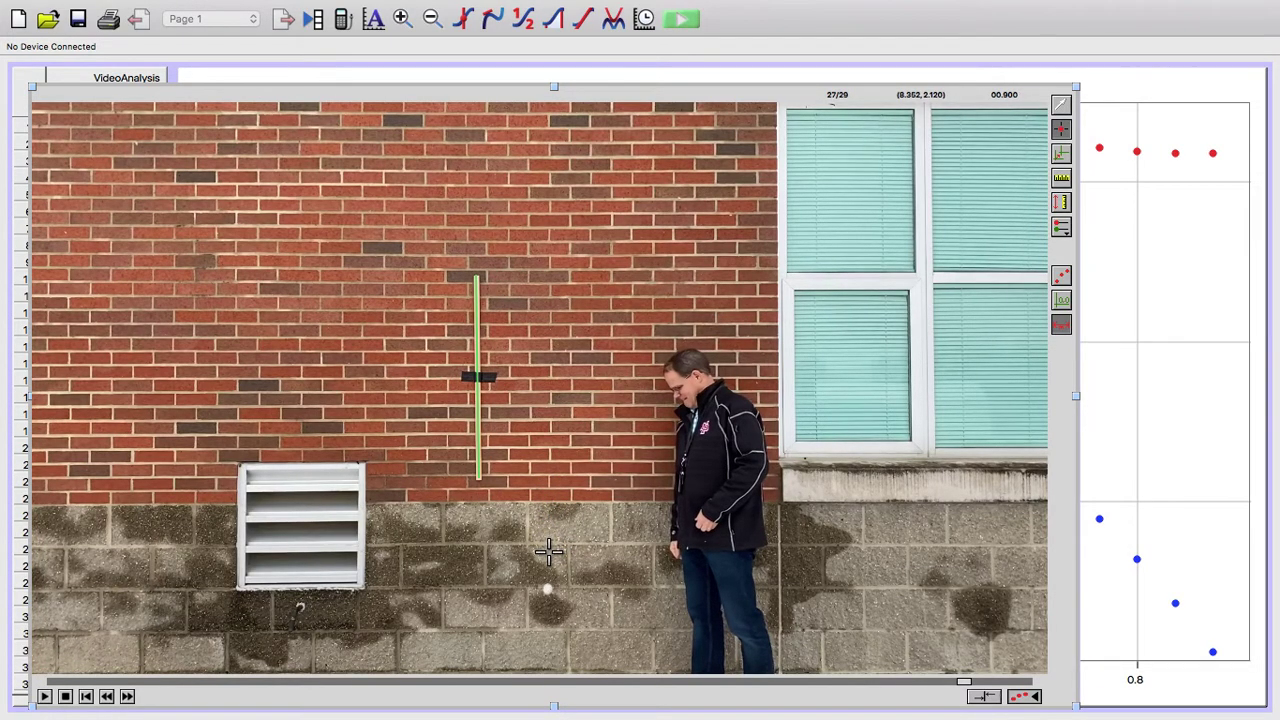
pyautogui.click(545, 610)
pyautogui.click(546, 630)
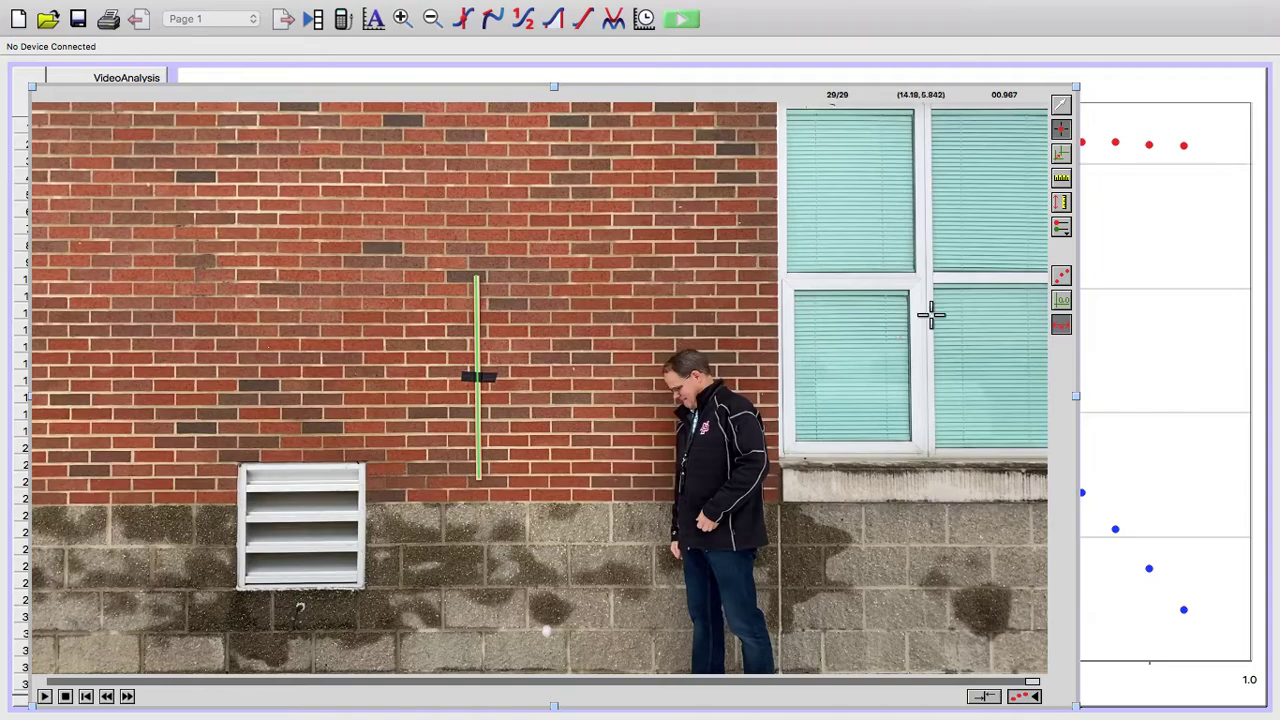
pyautogui.click(1154, 276)
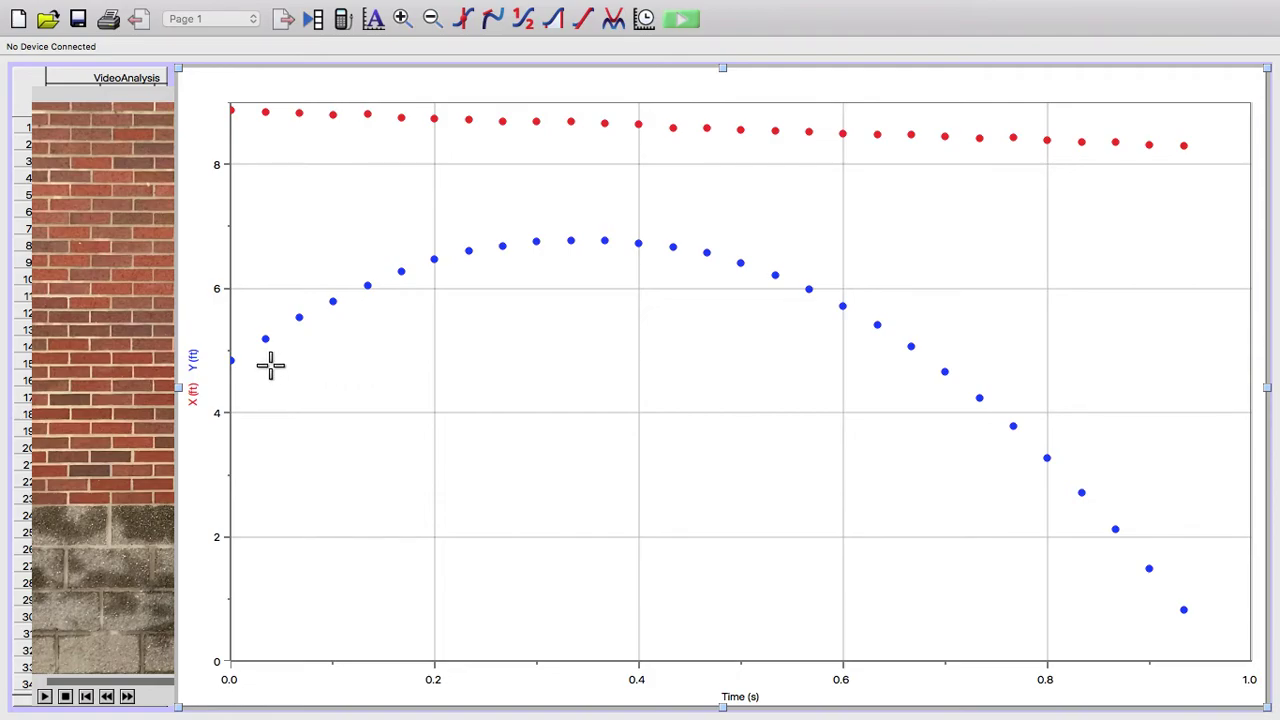
# Change the graph's vertical axis to Y Velocity (ft/s) versus time
pyautogui.click(192, 388)
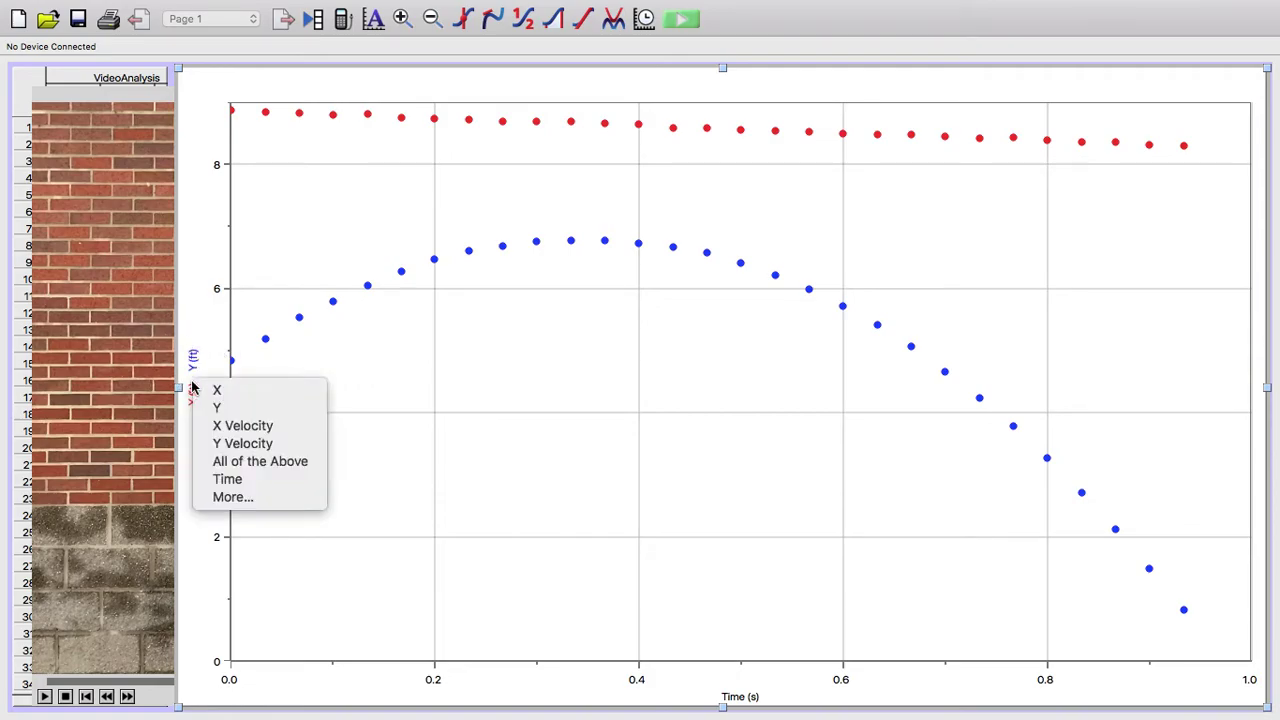
pyautogui.click(225, 443)
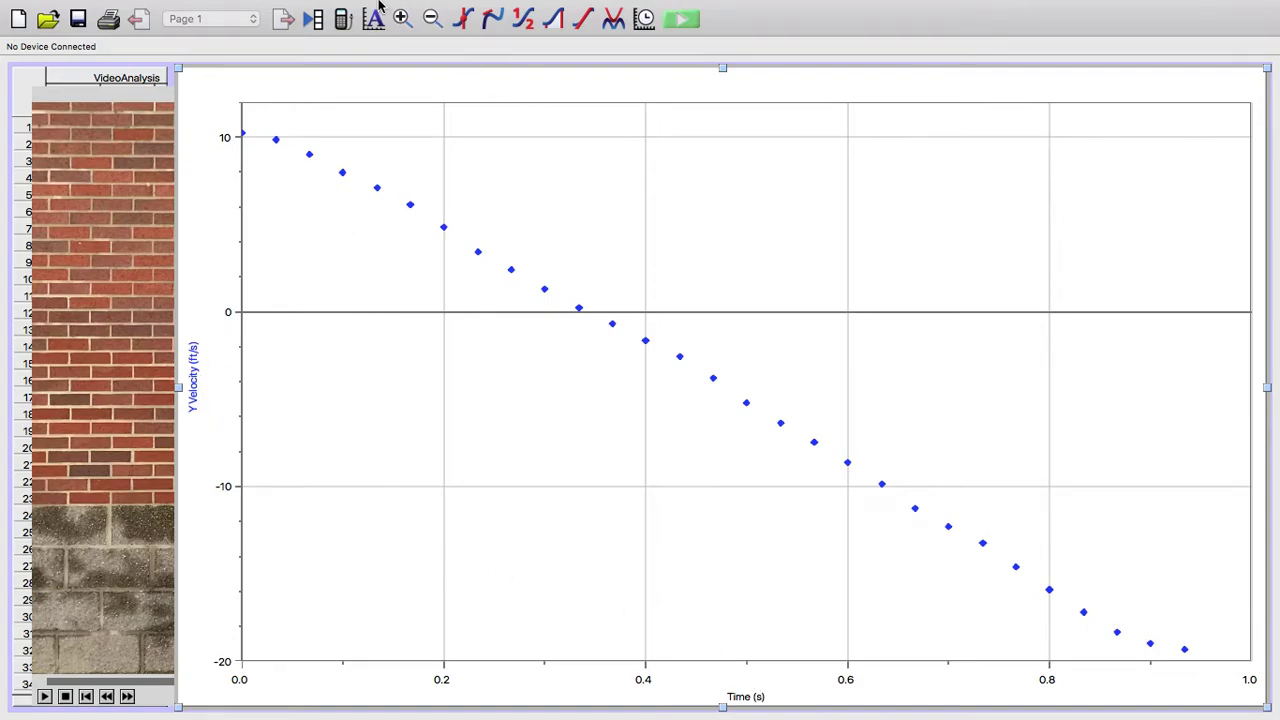
pyautogui.moveTo(370, 3)
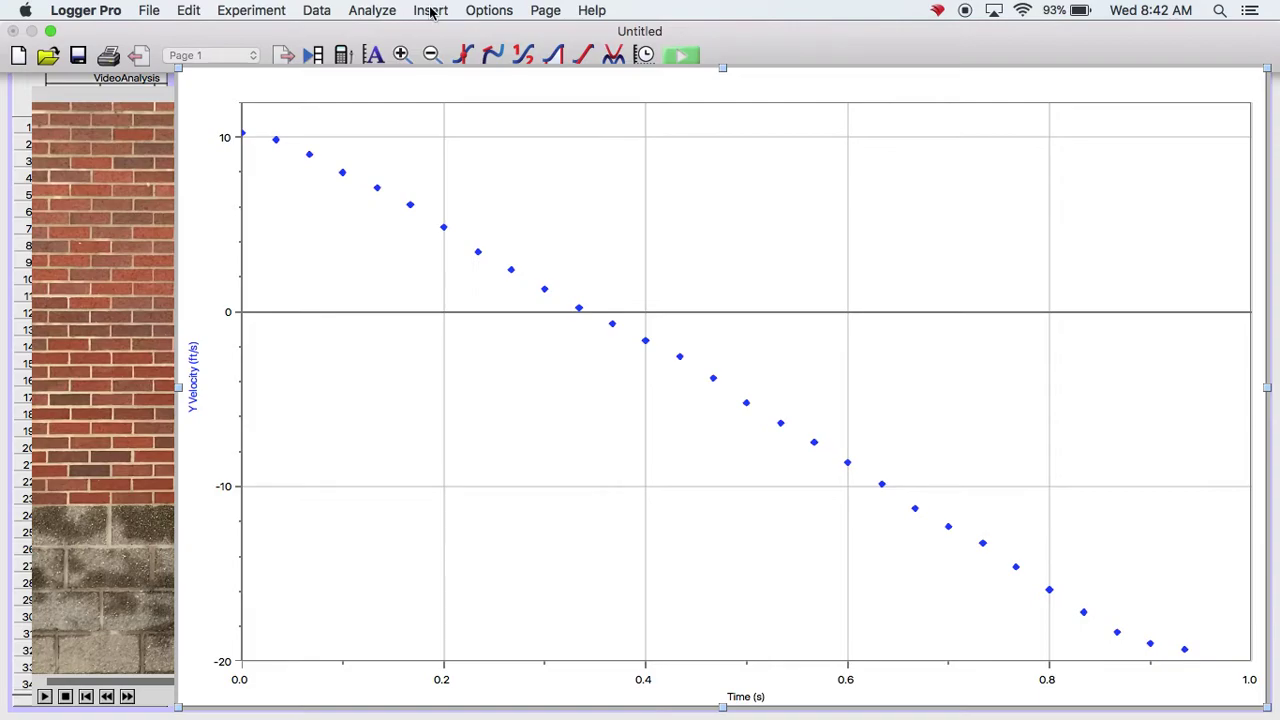
# Add a linear fit to the velocity data and move its info box right of the line
pyautogui.click(378, 12)
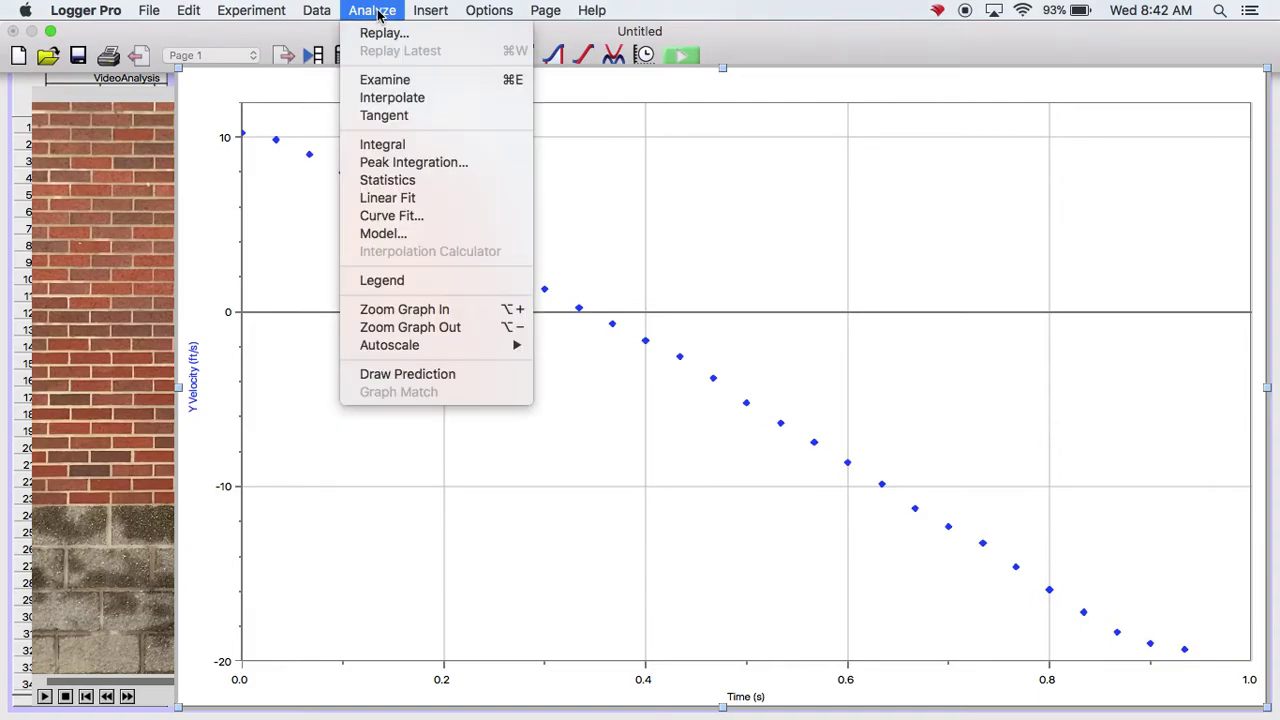
pyautogui.click(387, 199)
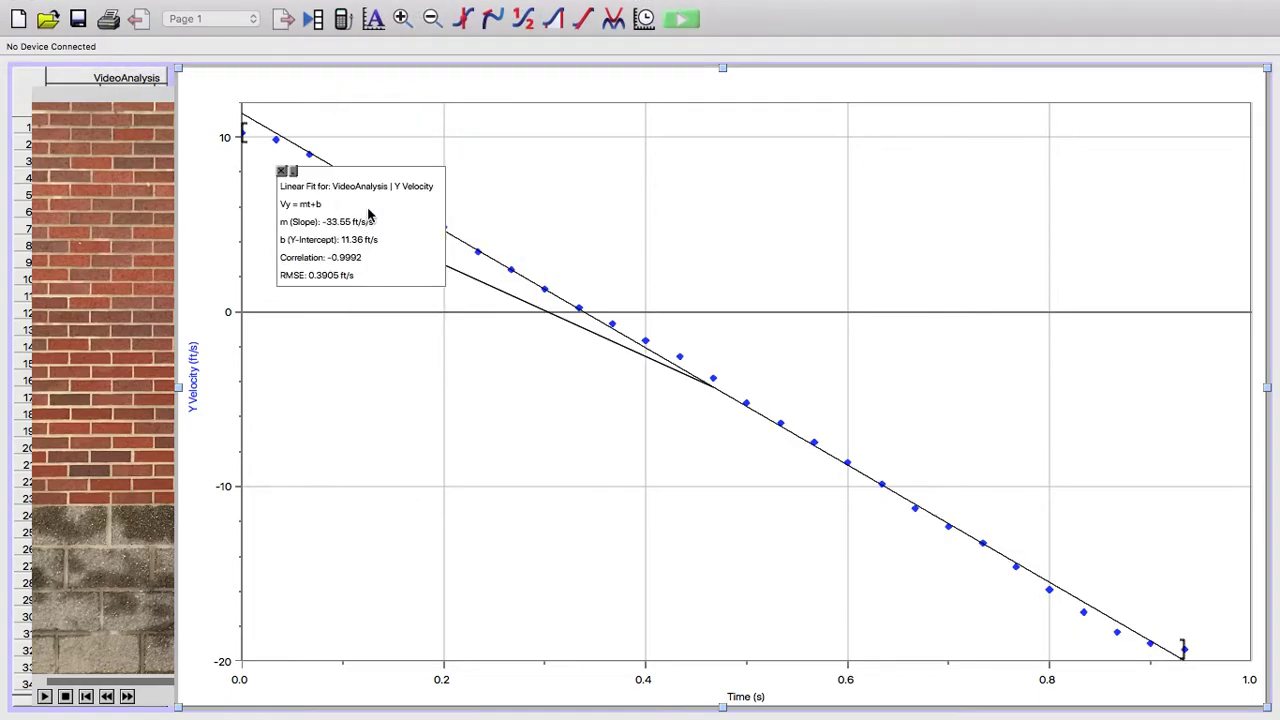
pyautogui.moveTo(372, 182); pyautogui.dragTo(672, 219)
pyautogui.moveTo(779, 226); pyautogui.dragTo(893, 239)
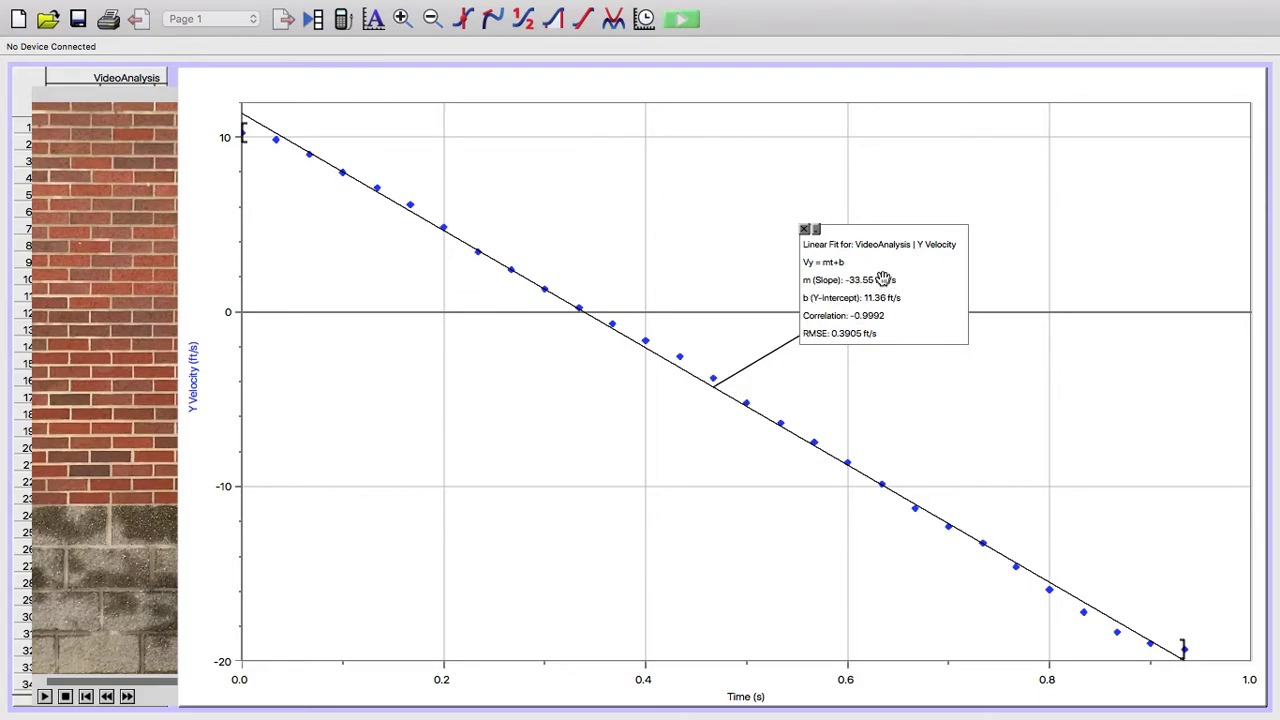
# Set the linear fit info box text to font size 20
pyautogui.doubleClick(885, 278)
pyautogui.click(567, 267)
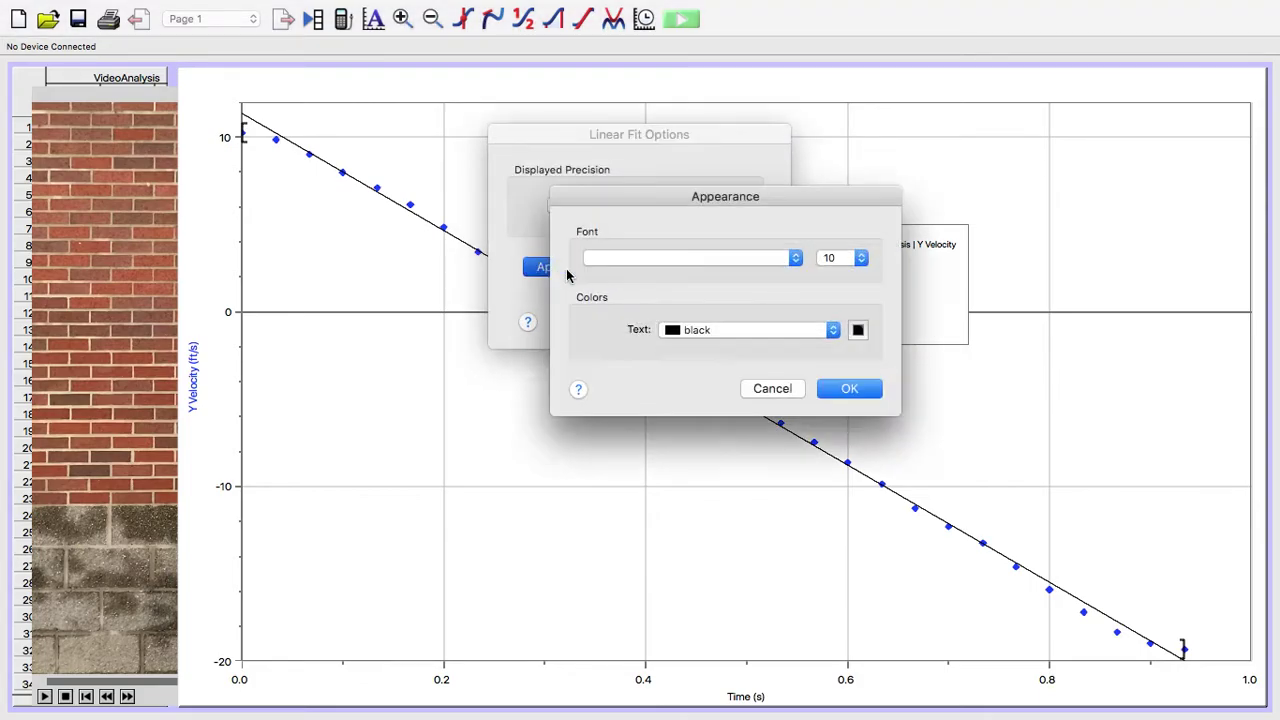
pyautogui.click(838, 258)
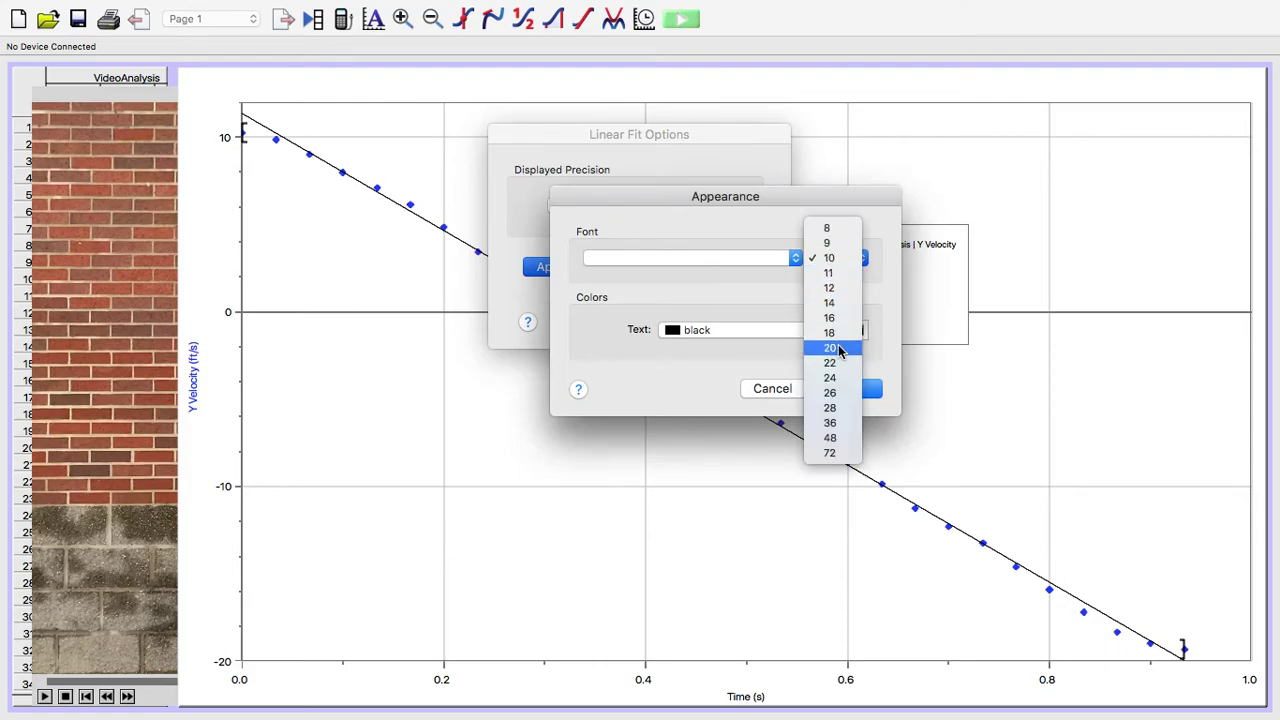
pyautogui.click(838, 352)
pyautogui.click(850, 390)
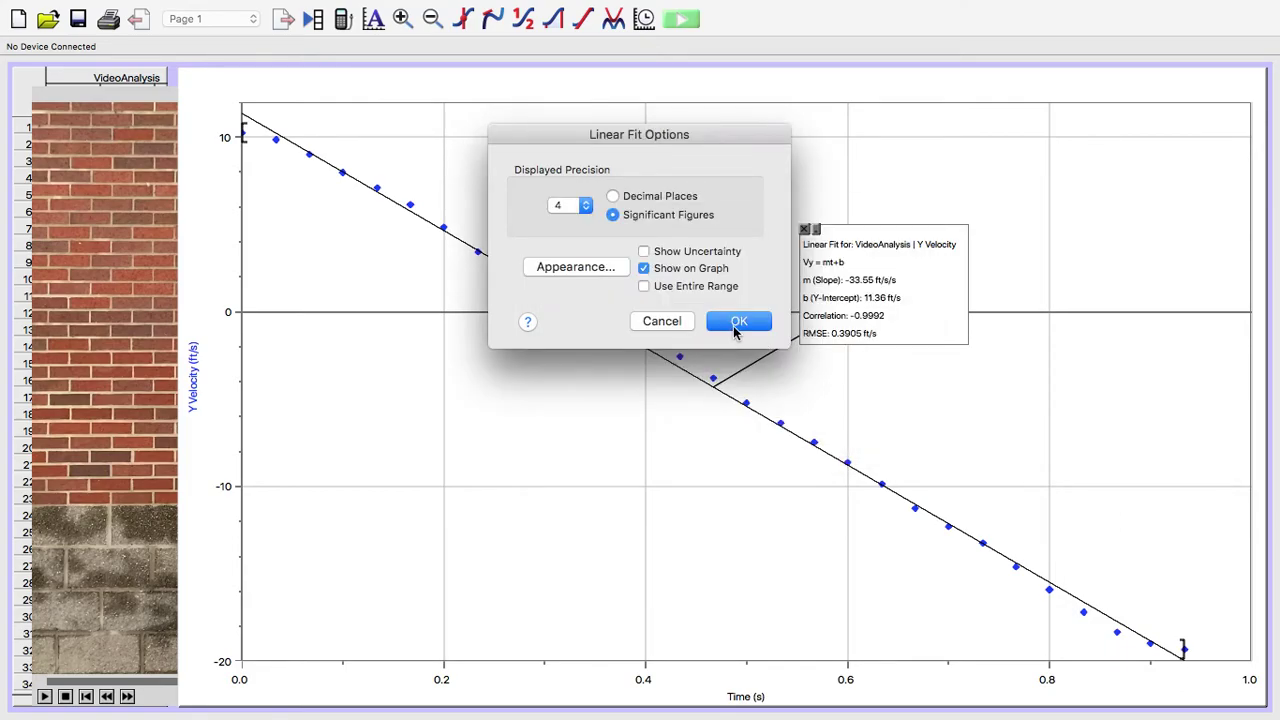
pyautogui.click(735, 325)
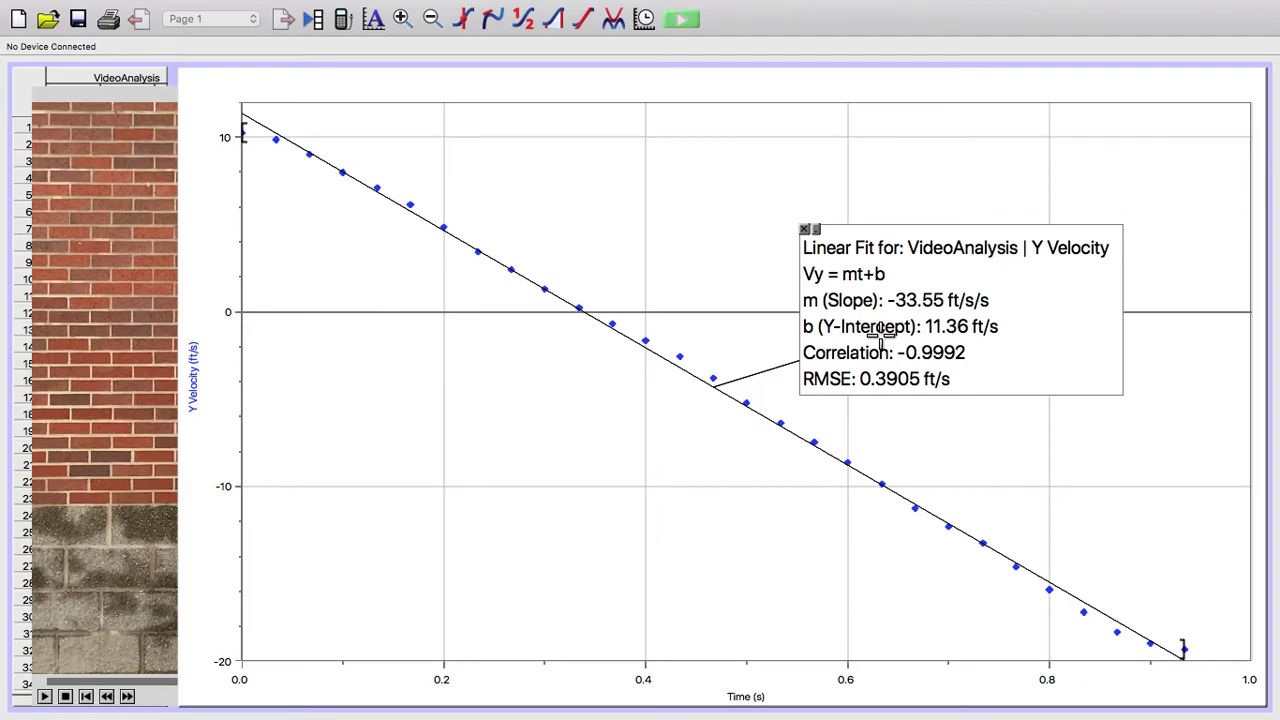
# Title the graph 'The Relationship between Velocity and Time for a Golf Ball' in Graph Options
pyautogui.rightClick(593, 121)
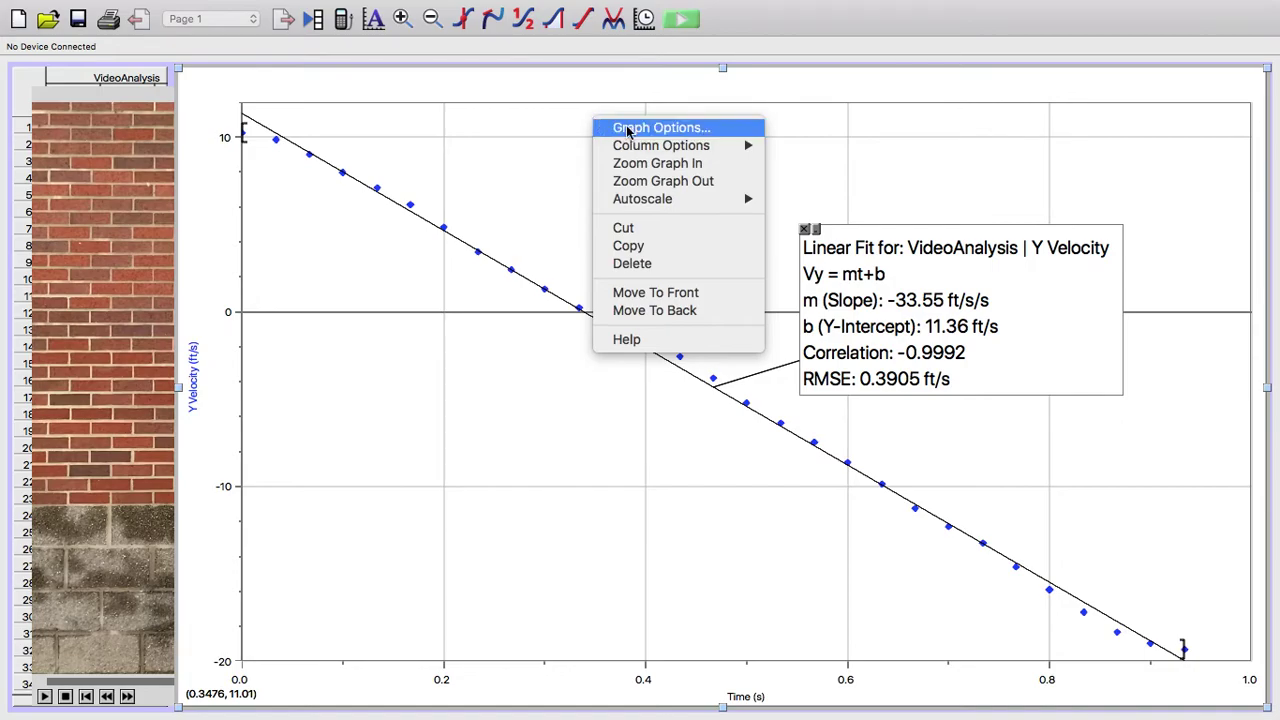
pyautogui.click(626, 128)
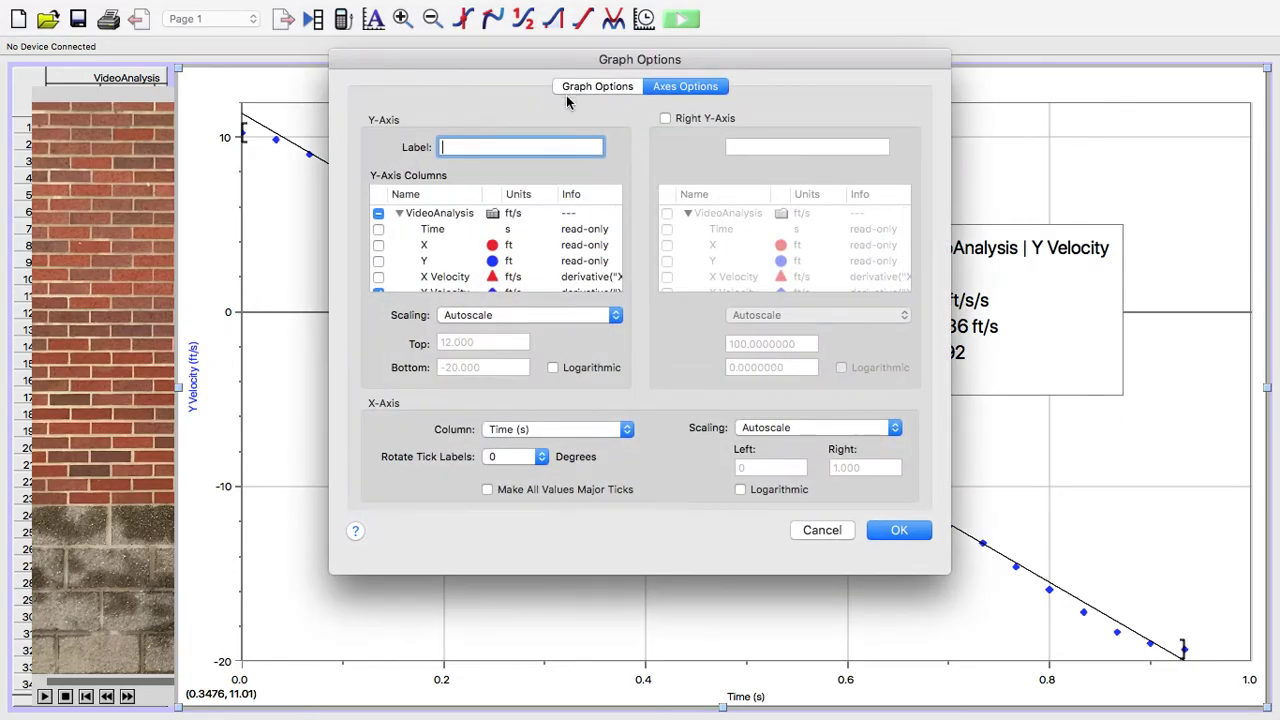
pyautogui.click(600, 87)
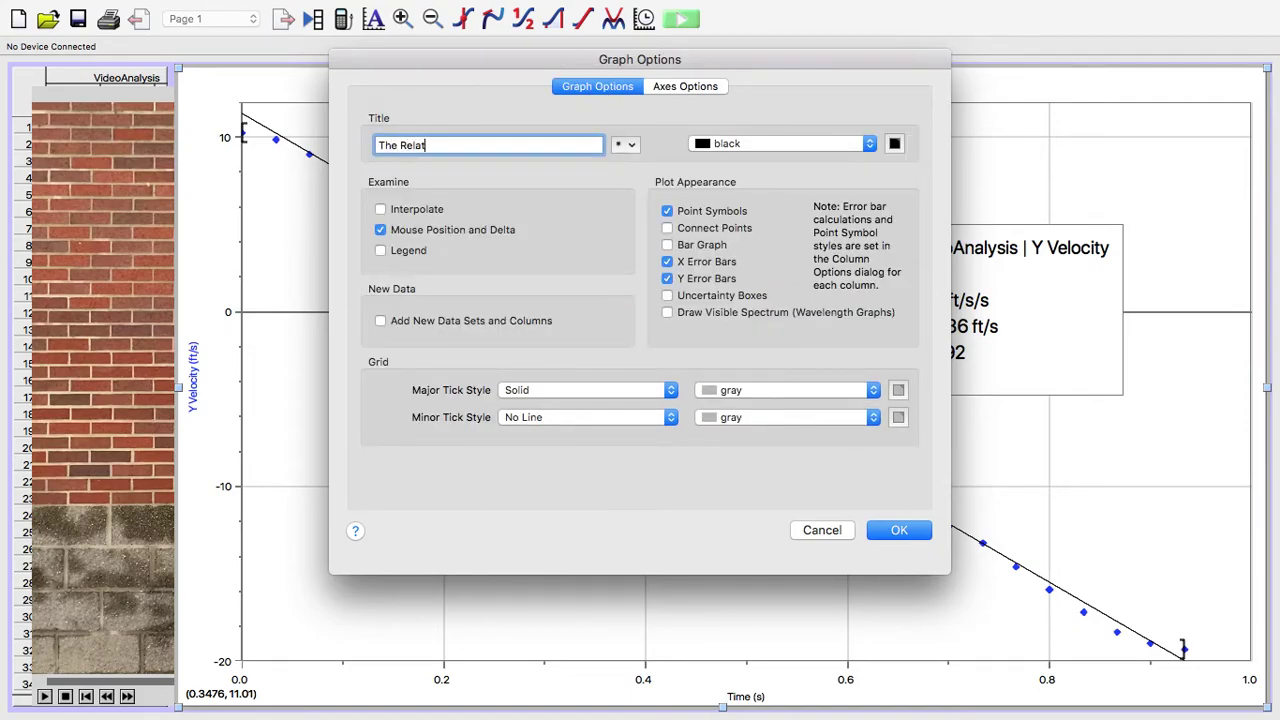
pyautogui.write('ship between Velocity')
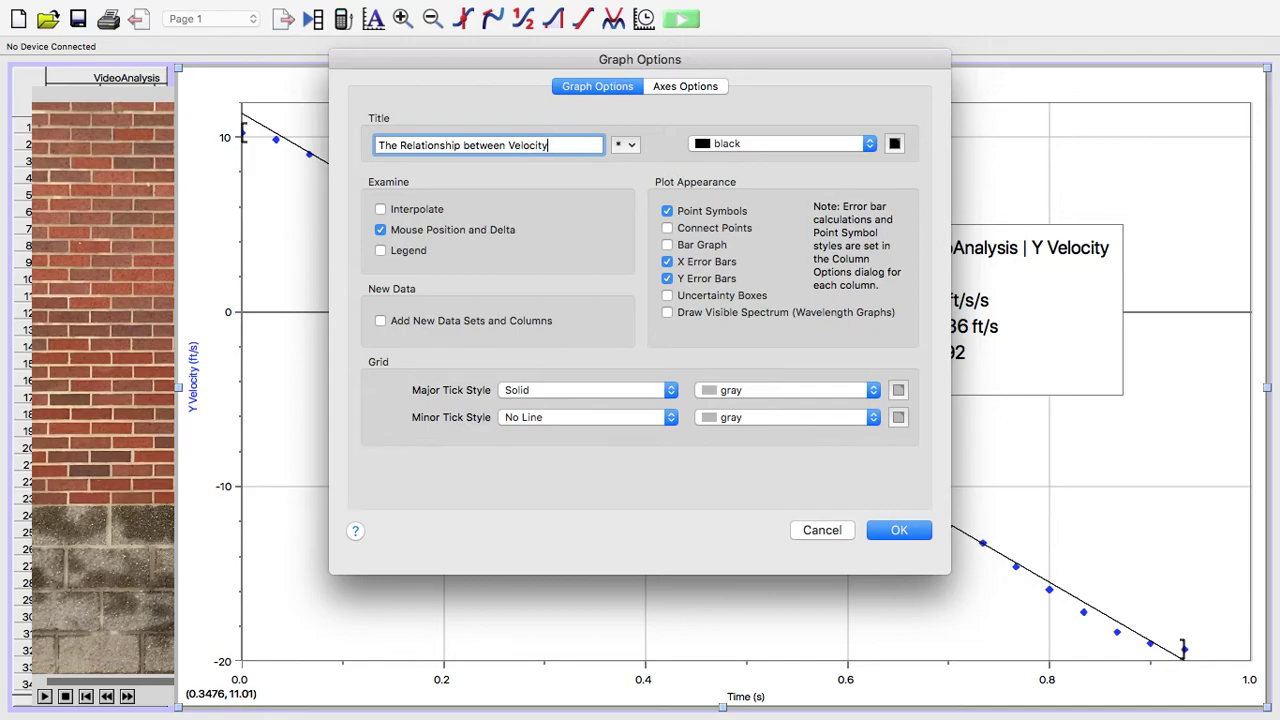
pyautogui.write('e for')
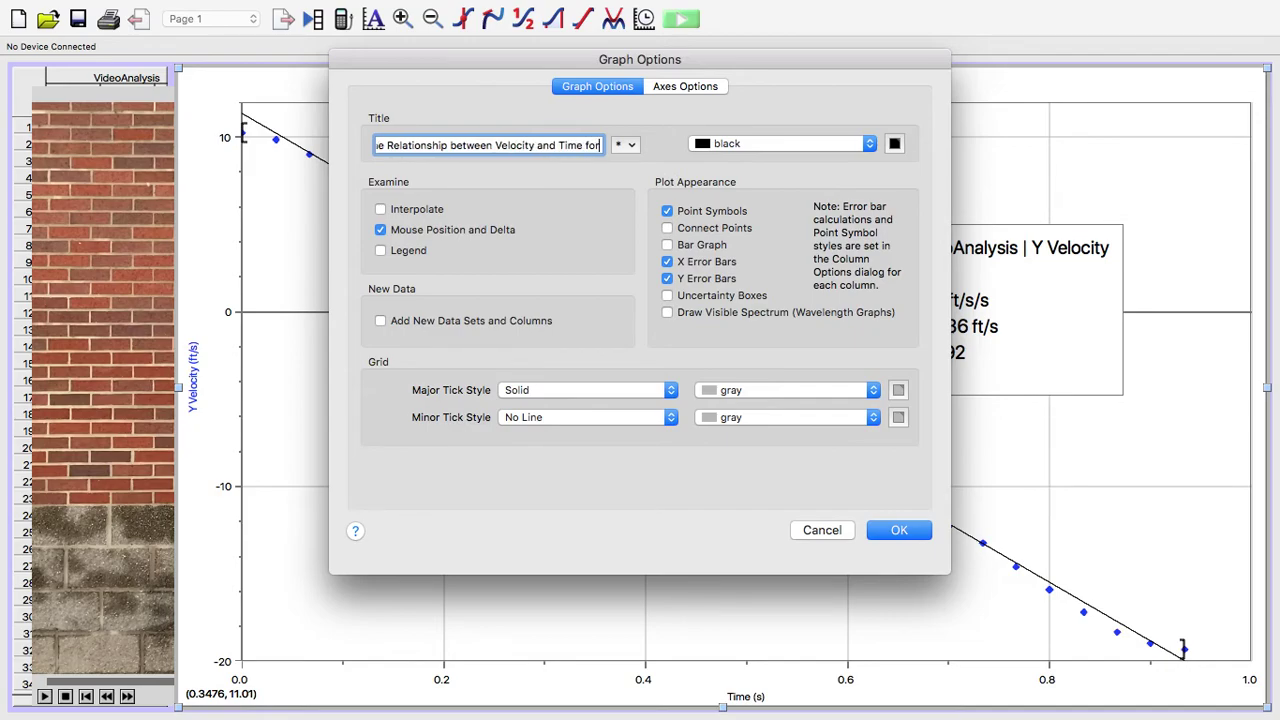
pyautogui.write(' a Gol')
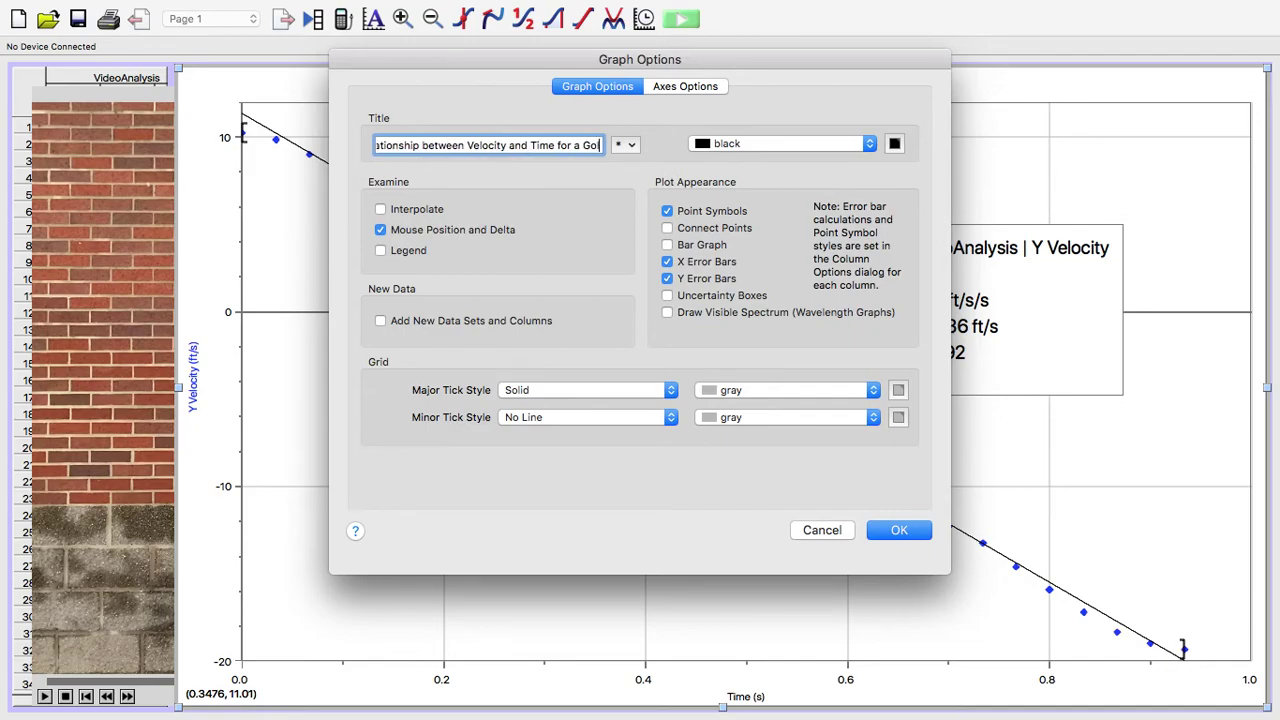
pyautogui.write('f Ball')
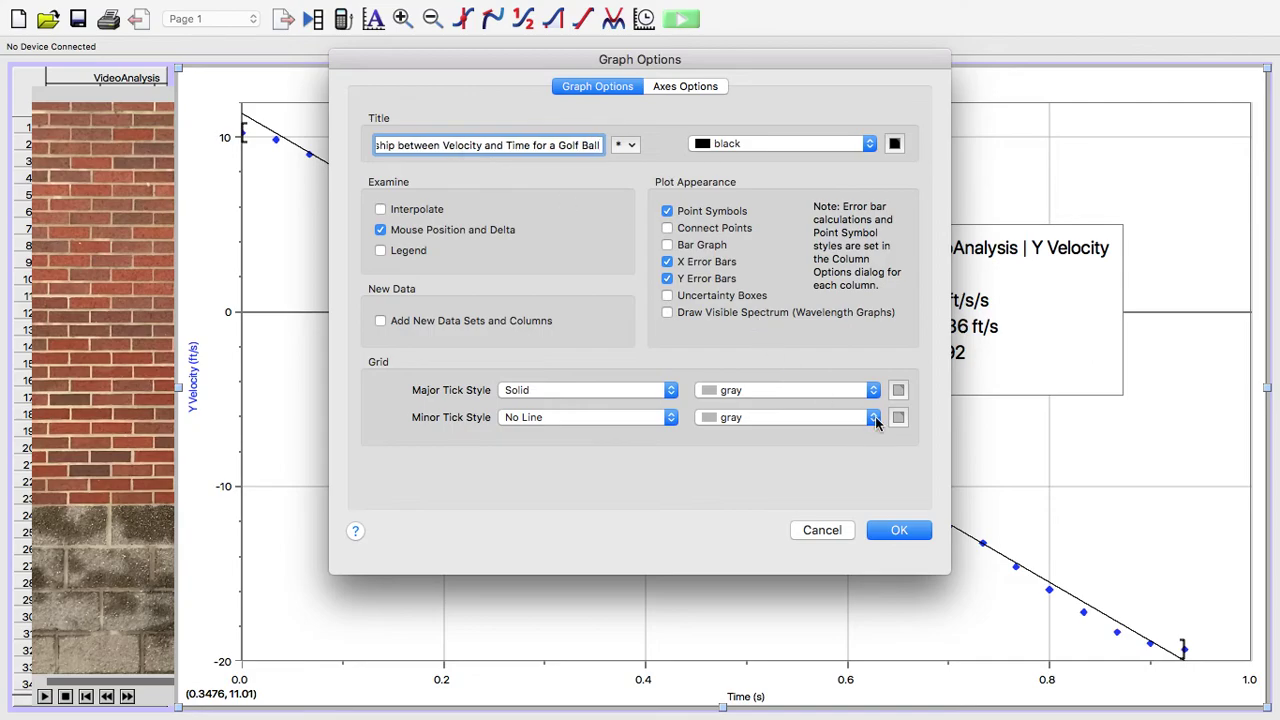
pyautogui.click(896, 533)
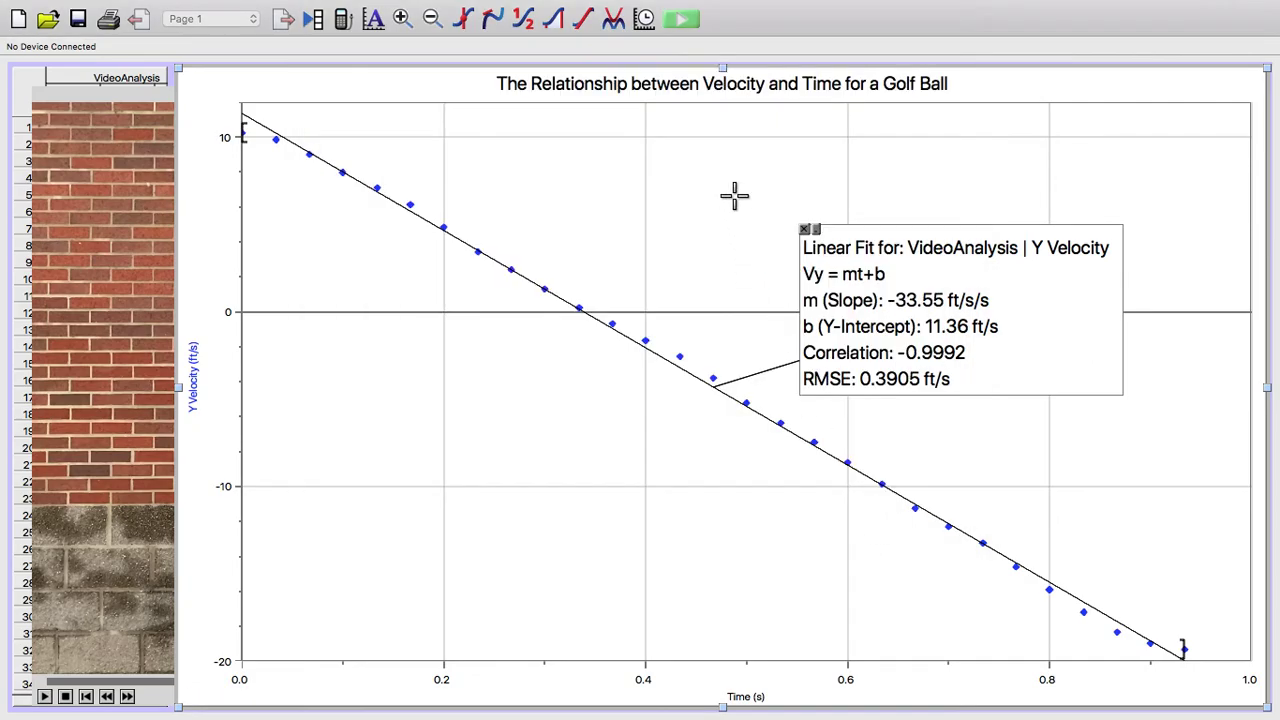